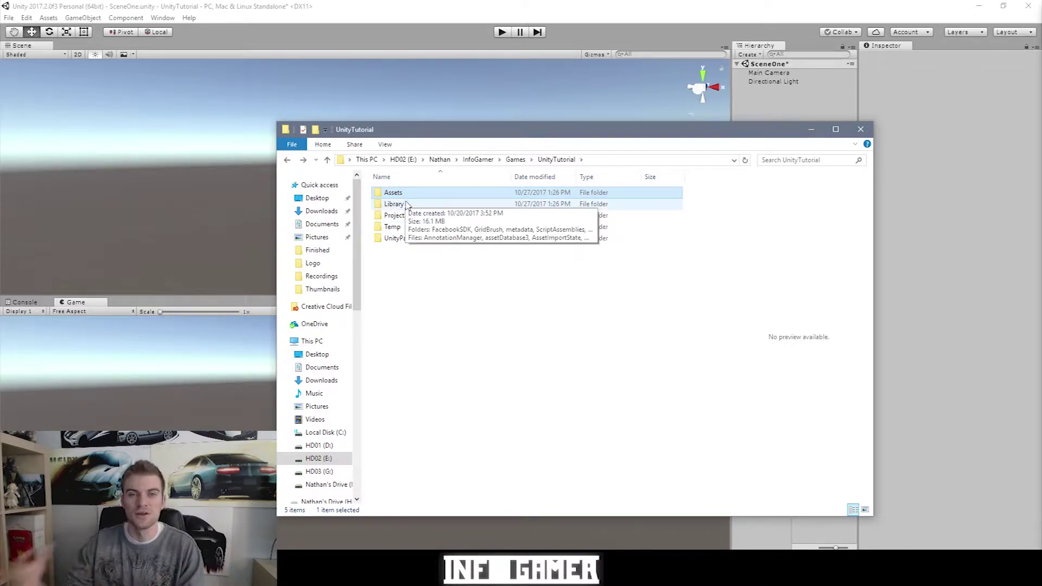
Step: Open the empty Assets folder in File Explorer, then select Unity's empty Assets folder
left_click(396, 198, "ctrl")
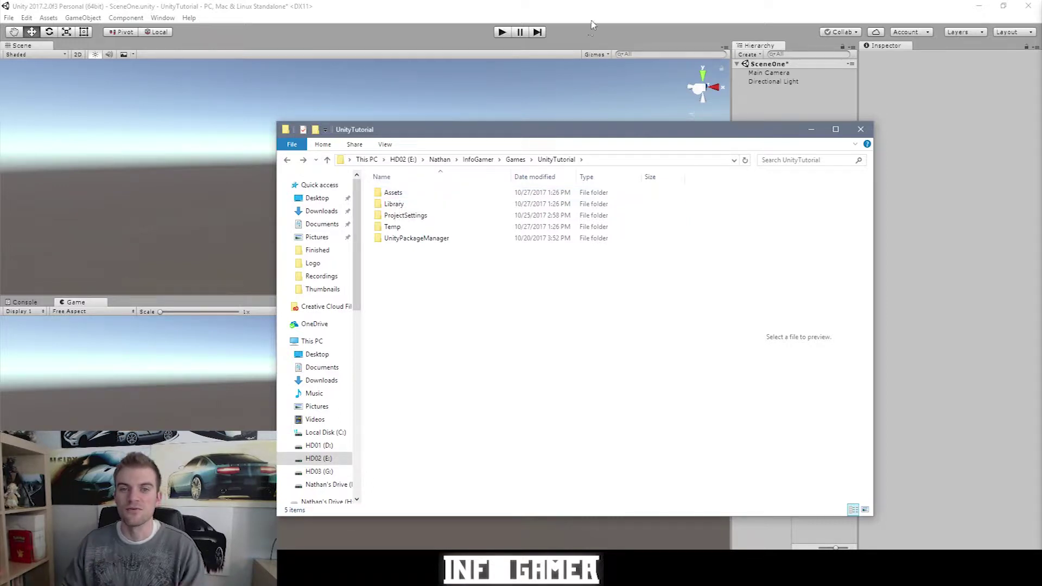
left_click(770, 385)
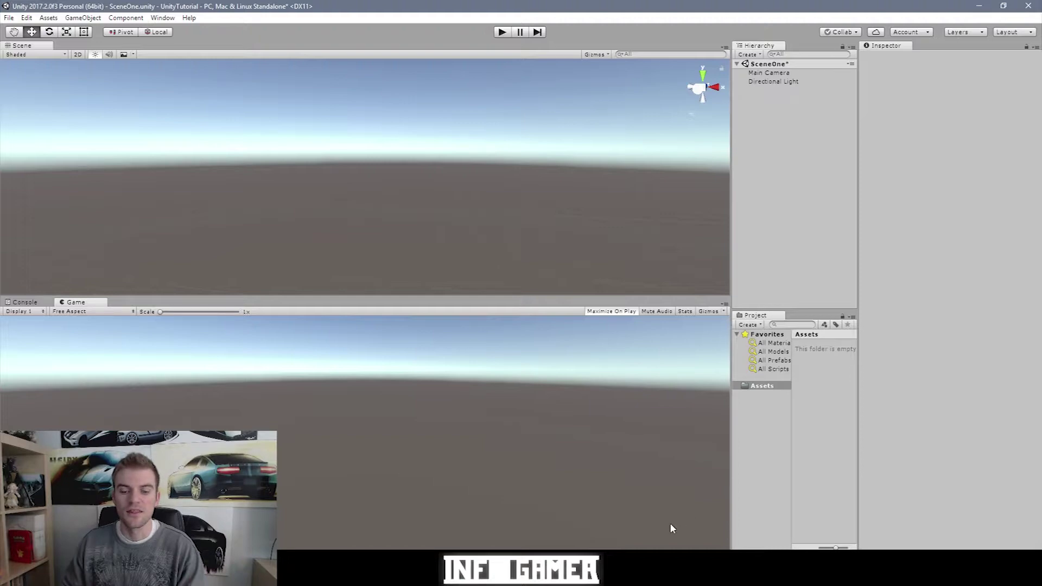
key("alt+Tab")
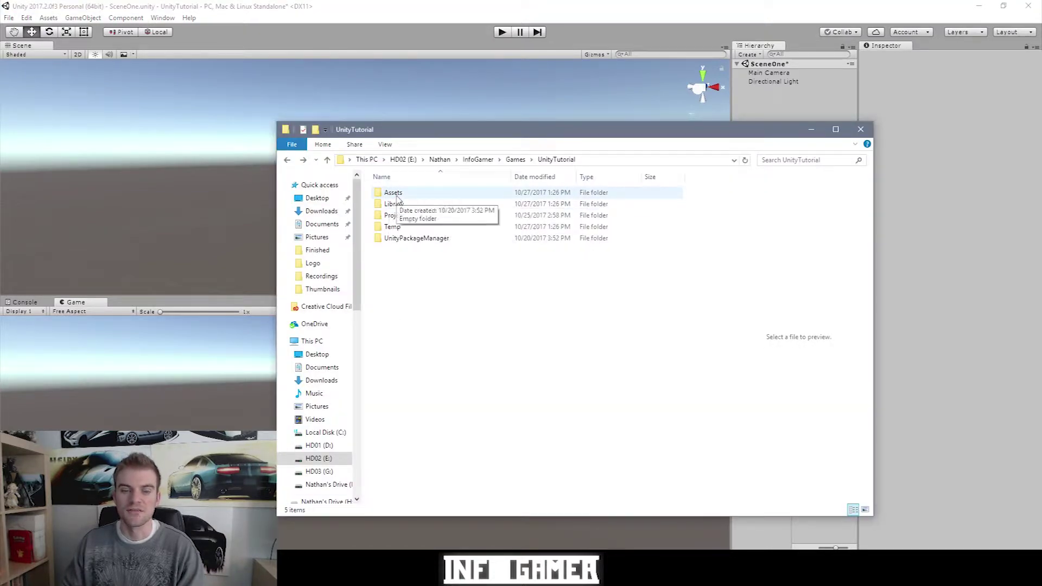
double_click(399, 198)
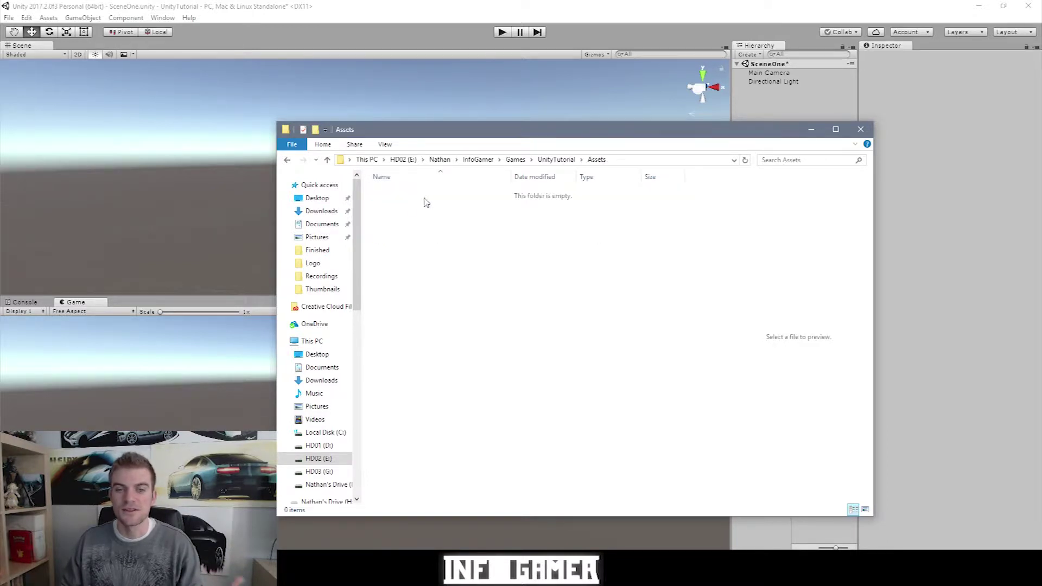
left_click(951, 235)
left_click(762, 386)
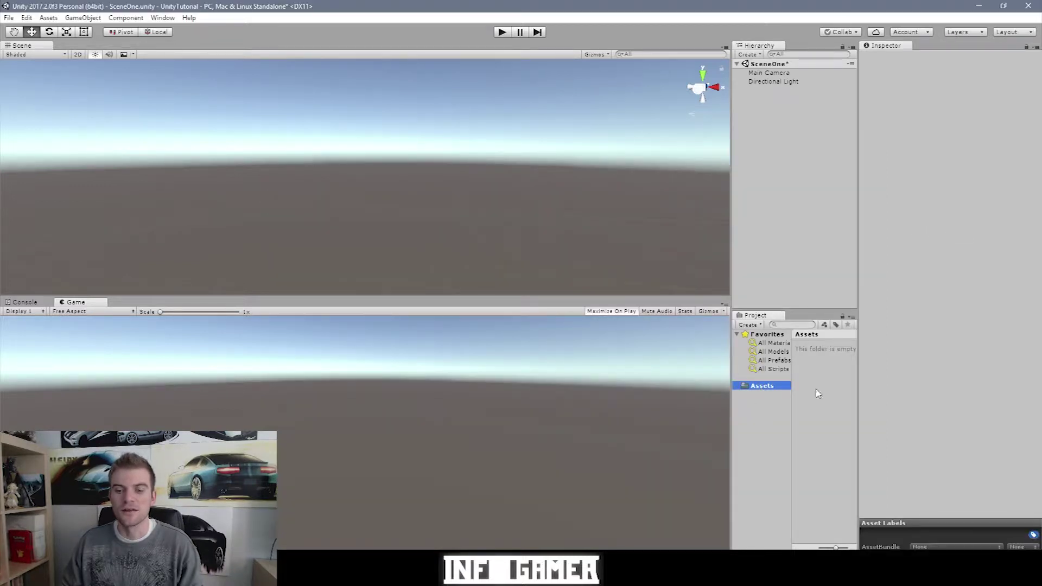
Step: Create a folder named Scene under Assets, then check Scene and Scene.meta in File Explorer
right_click(760, 387)
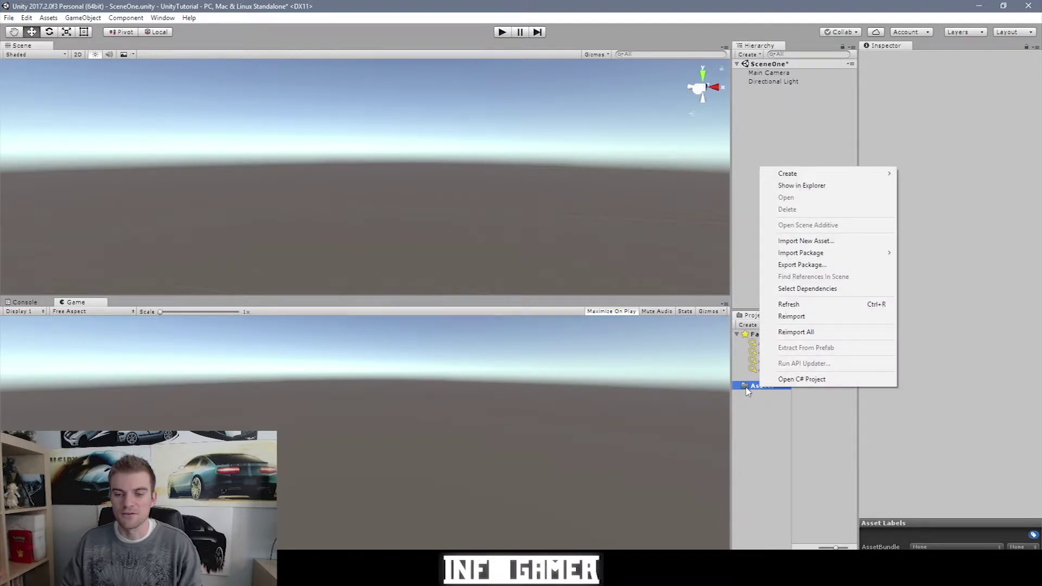
mouse_move(781, 179)
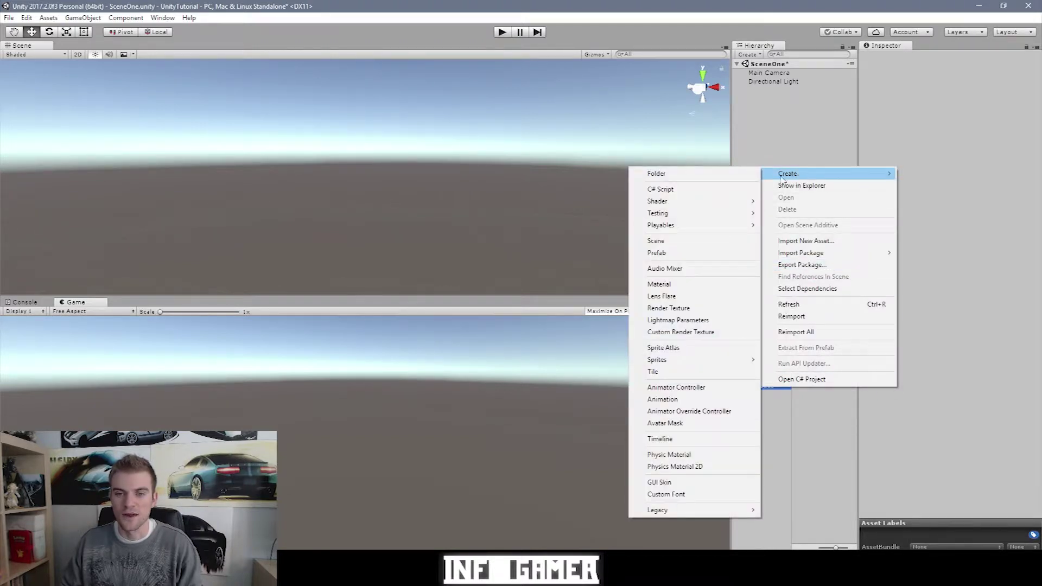
left_click(694, 179)
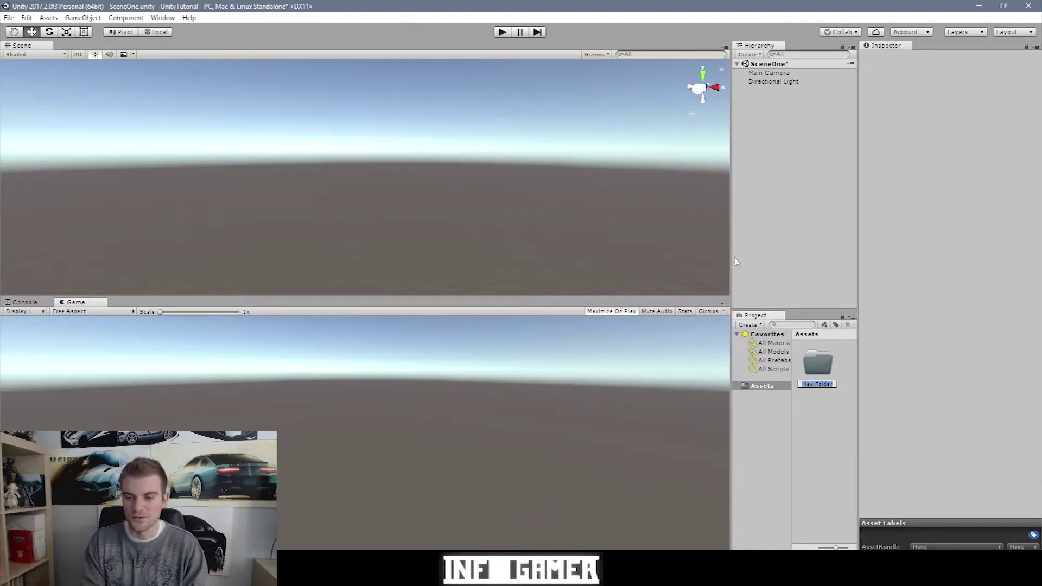
type("Sc")
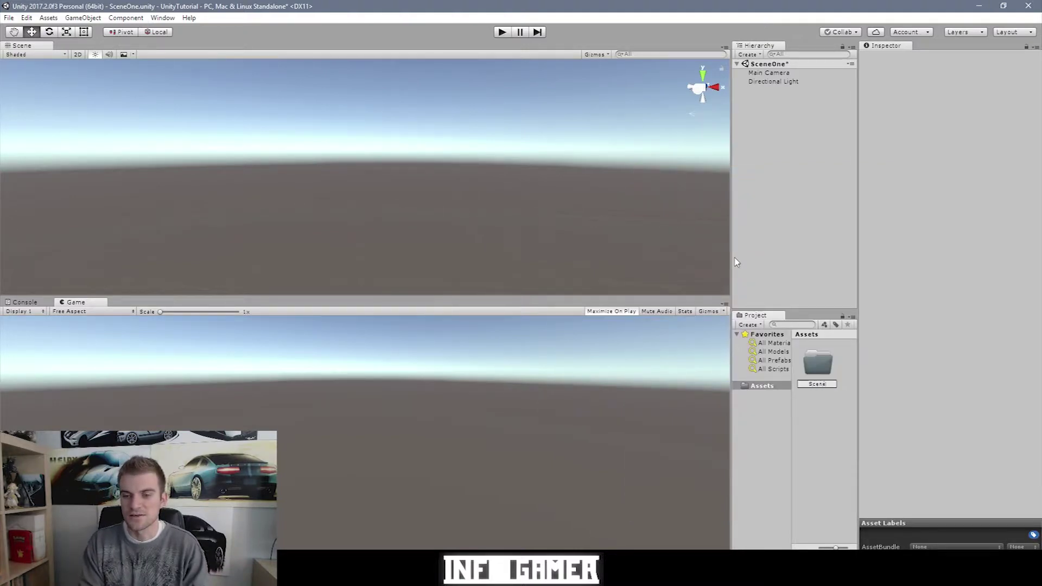
type("ene")
key("Return")
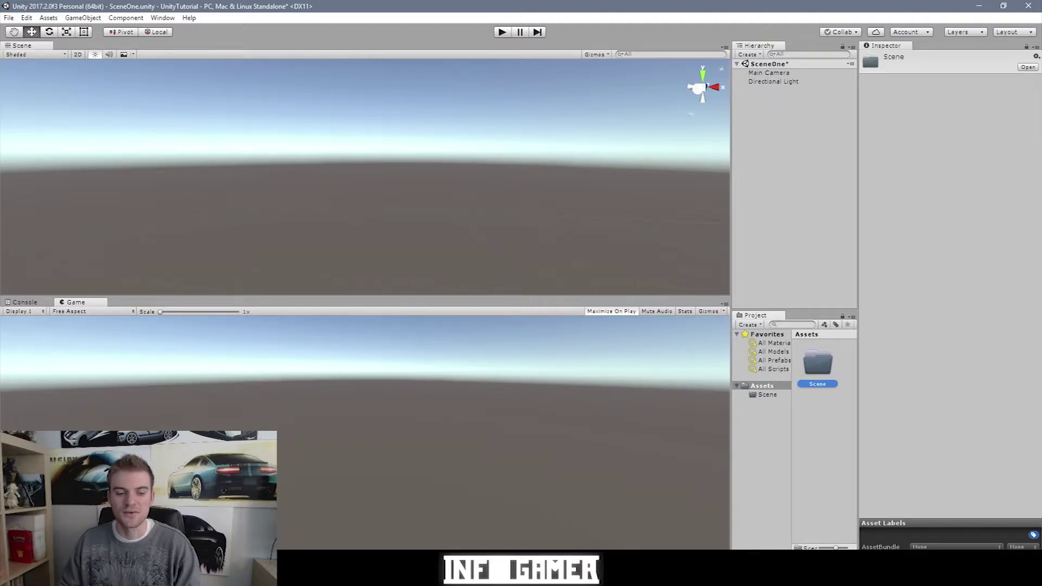
left_click(313, 513)
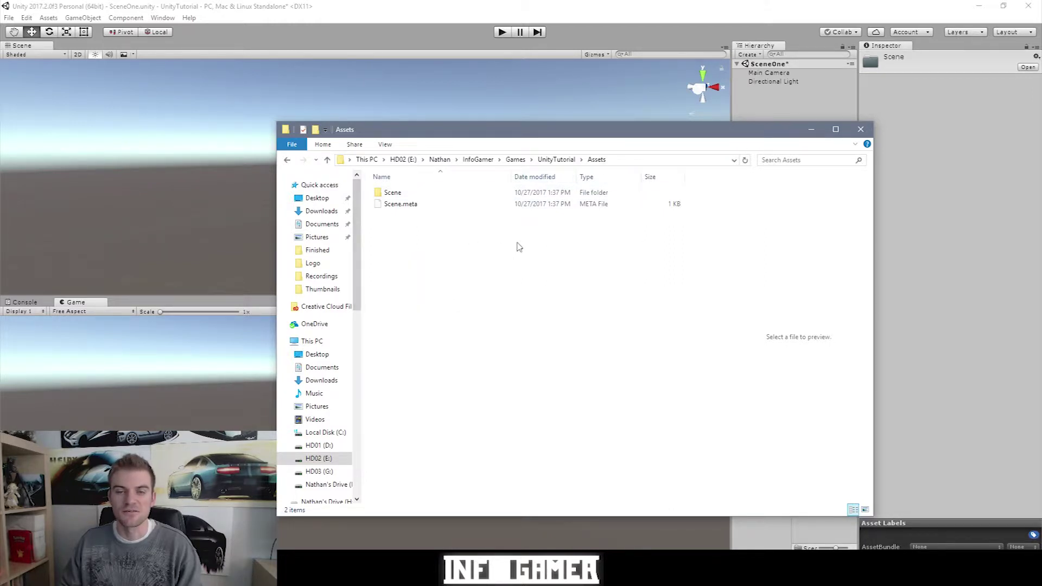
Step: Create a folder named Scripts in the Assets folder on disk, then check it in Unity
left_click(931, 302)
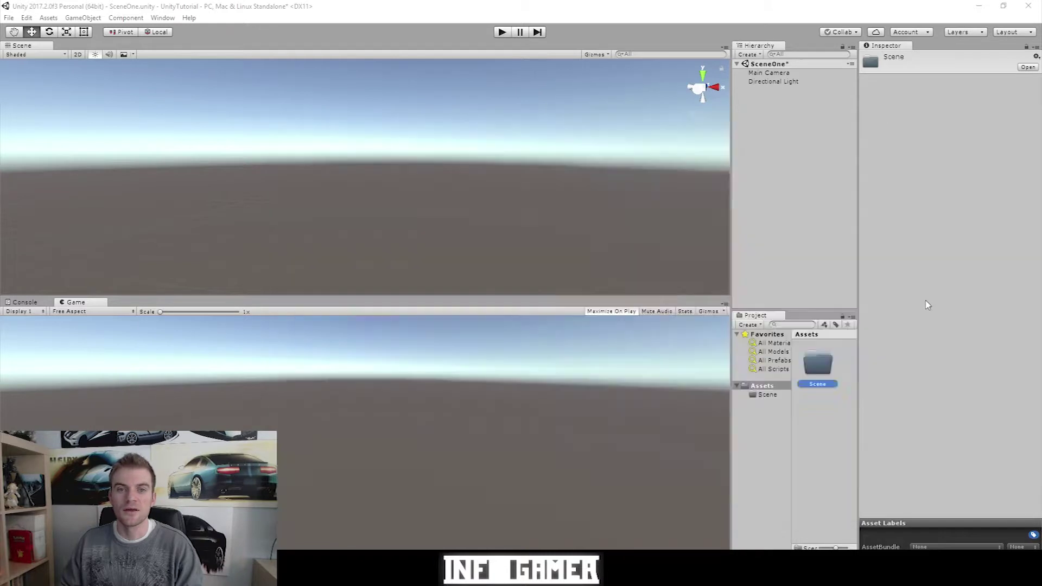
key("alt+Tab")
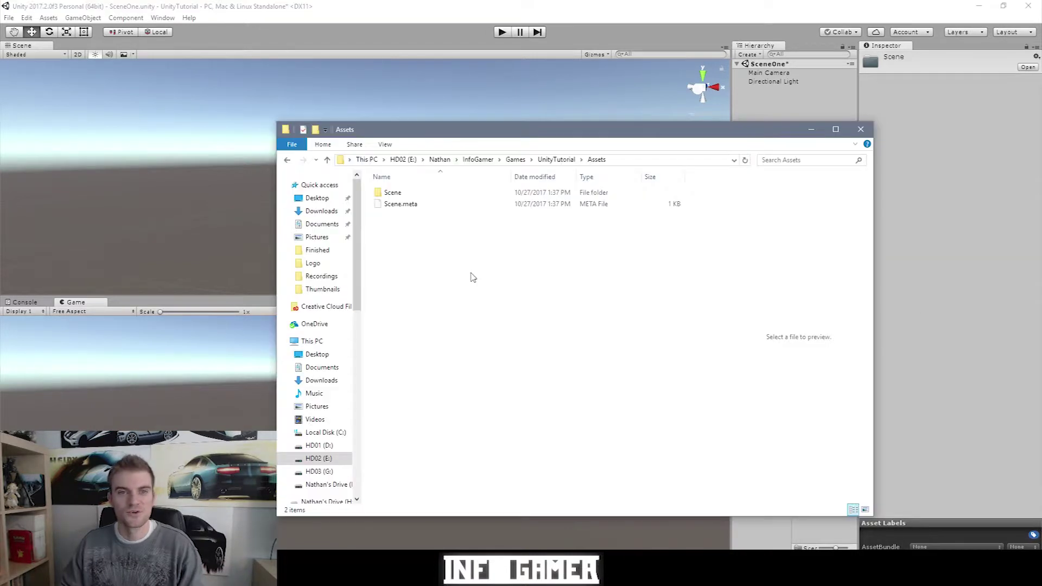
right_click(471, 247)
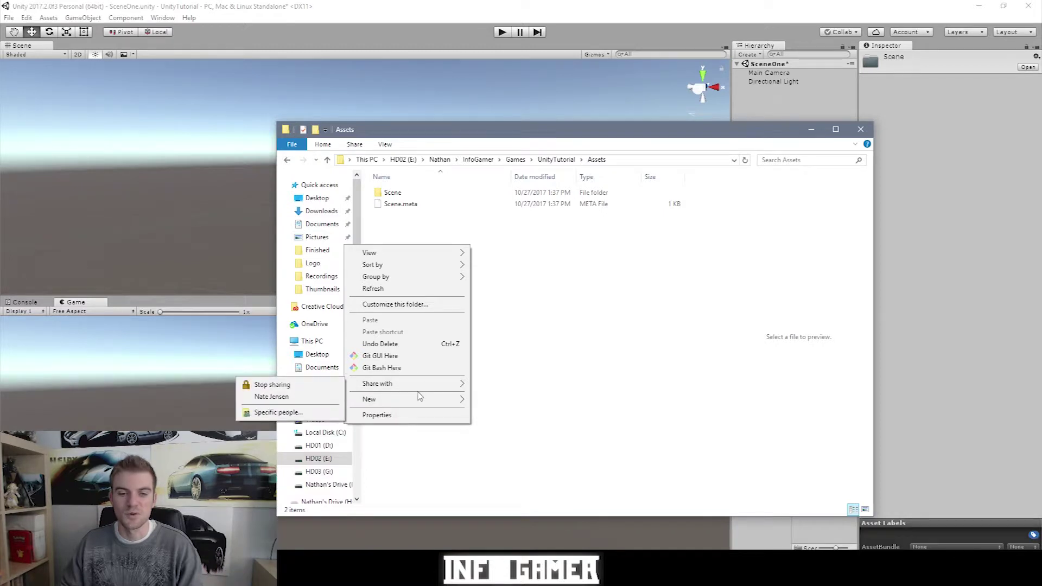
mouse_move(418, 399)
left_click(317, 403)
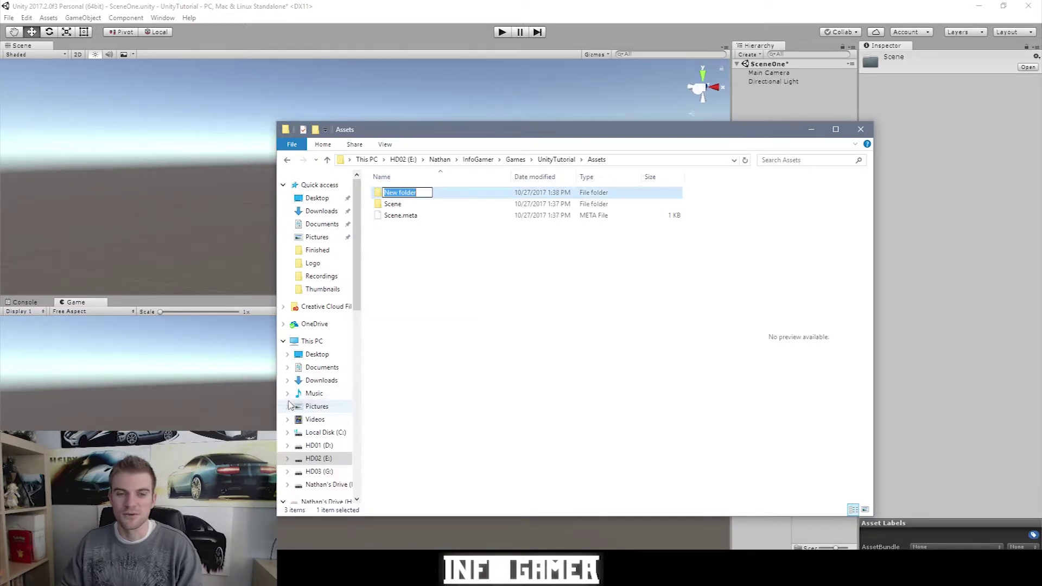
type("Sc")
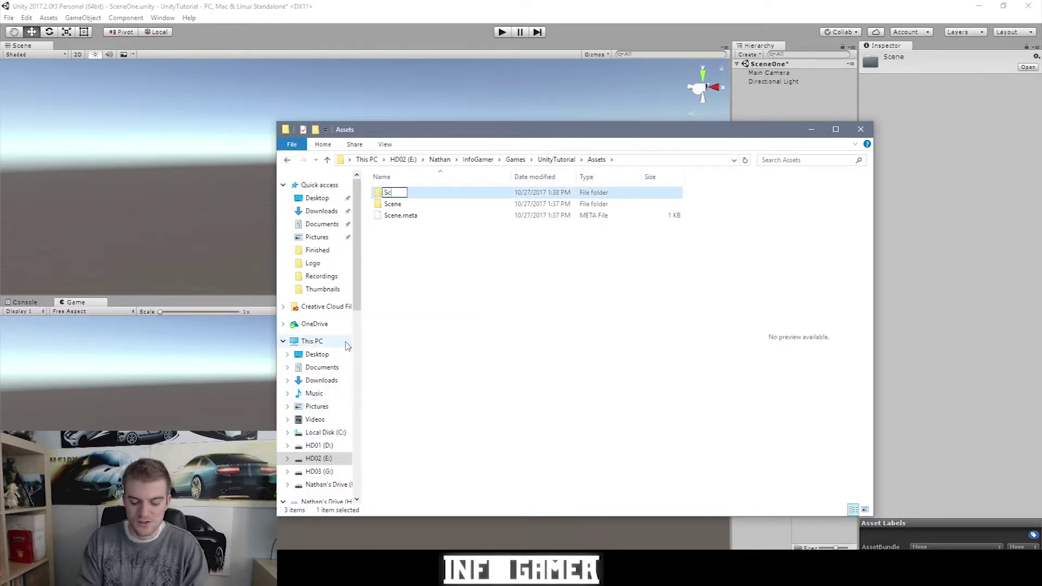
type("ripts")
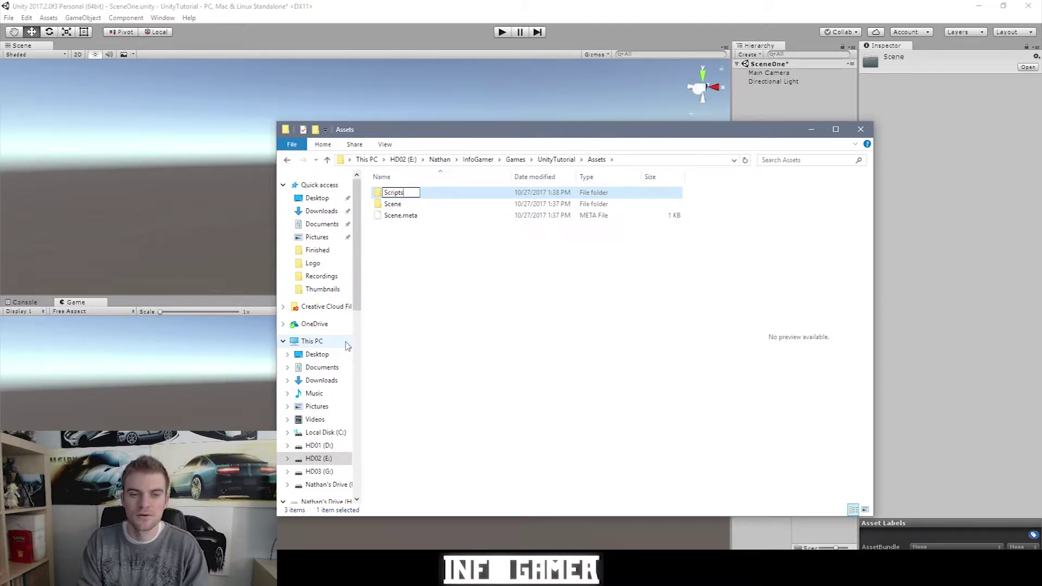
key("Return")
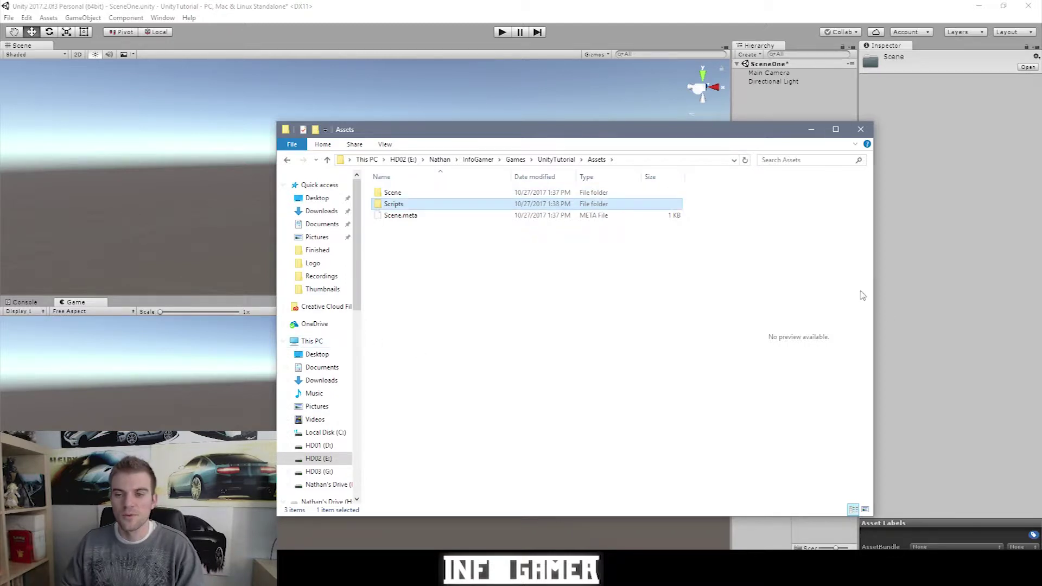
left_click(902, 325)
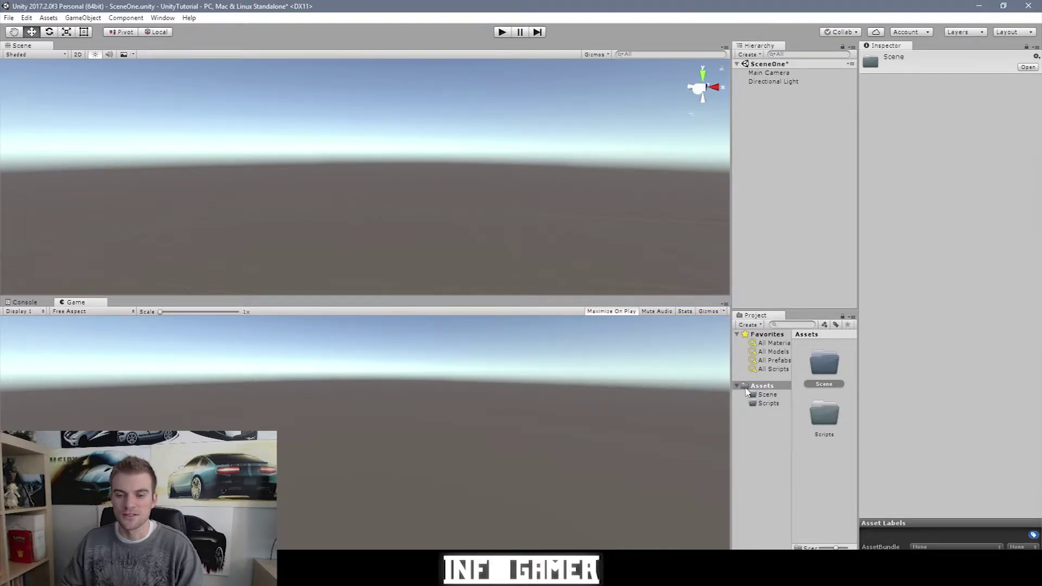
Step: Look inside the empty Scripts folder, then go back to the Assets folder
double_click(804, 419)
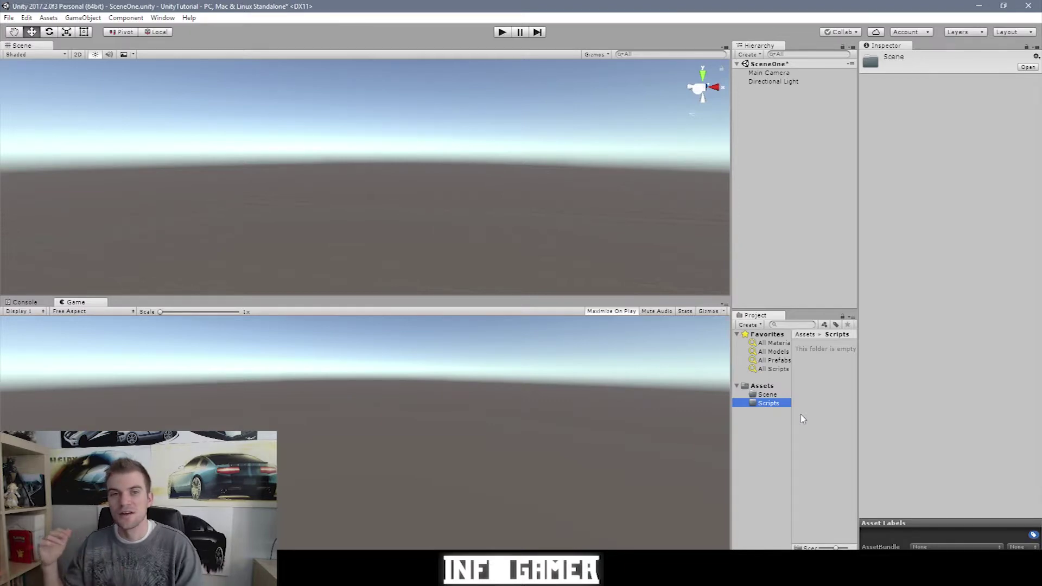
left_click(914, 293)
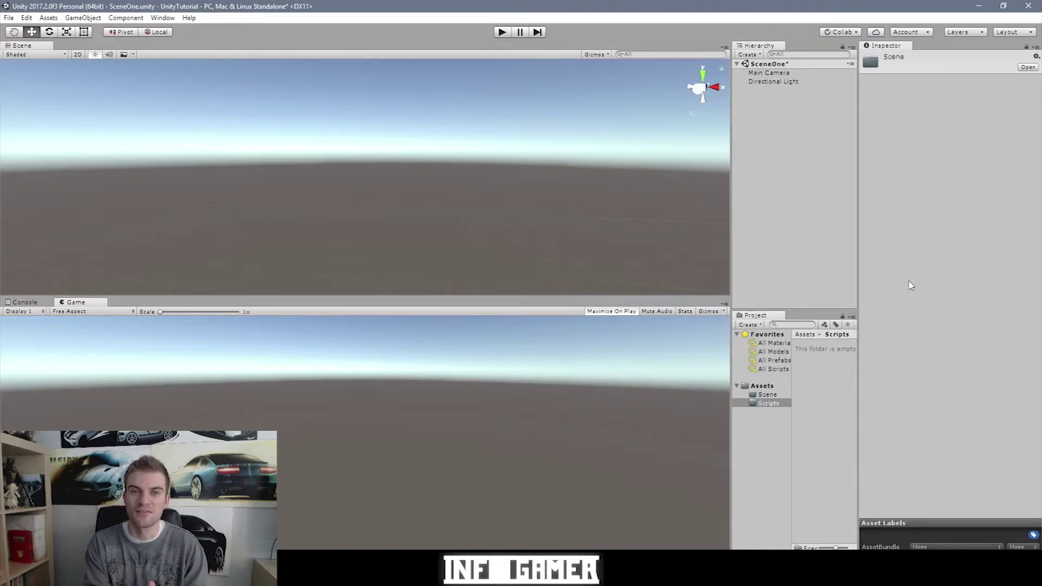
left_click(768, 403)
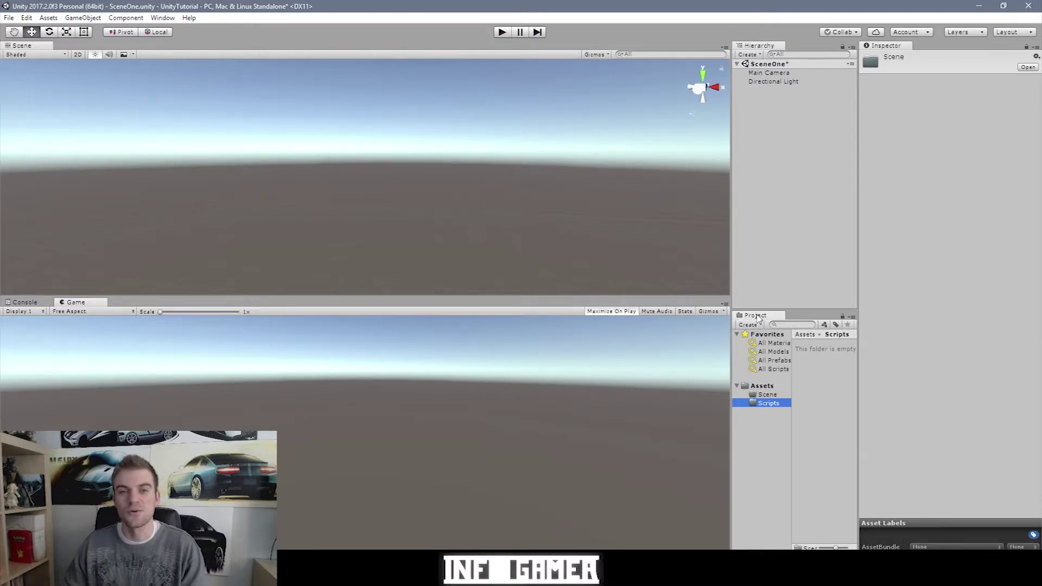
left_click(770, 385)
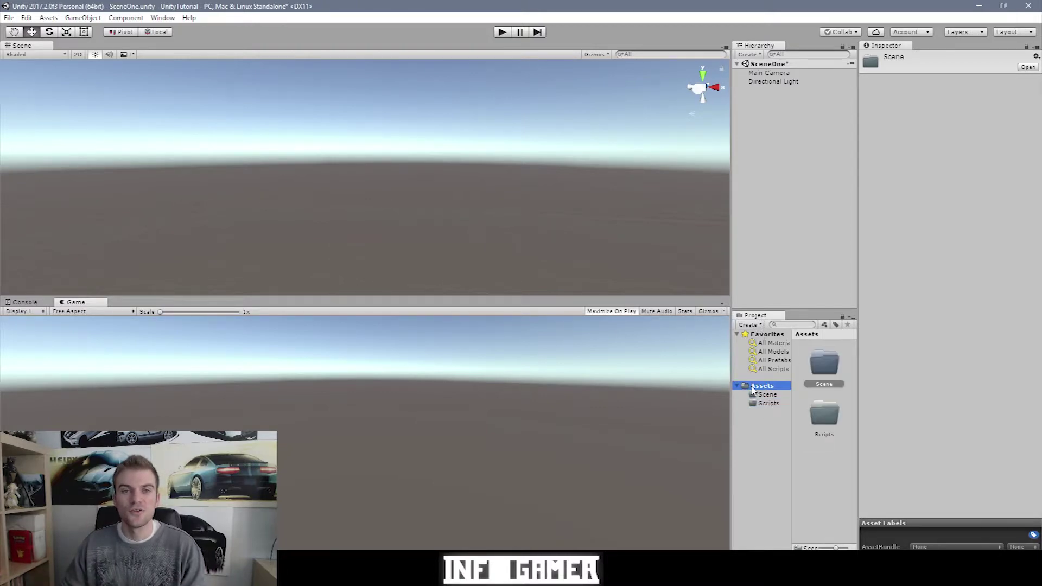
Step: Look over the Assets Create submenu without creating anything, then bring up the Project Create dropdown
right_click(750, 387)
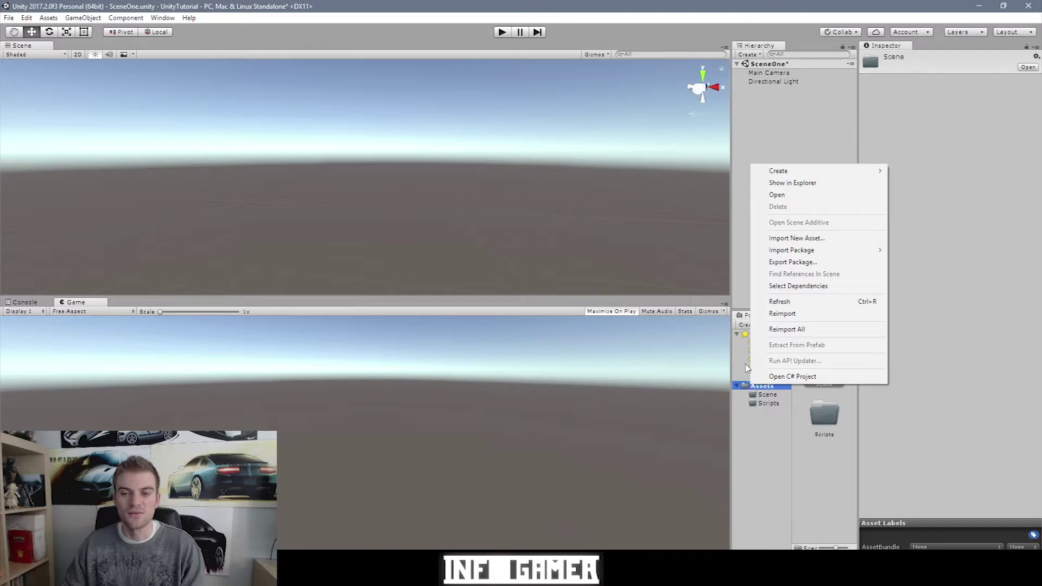
mouse_move(782, 176)
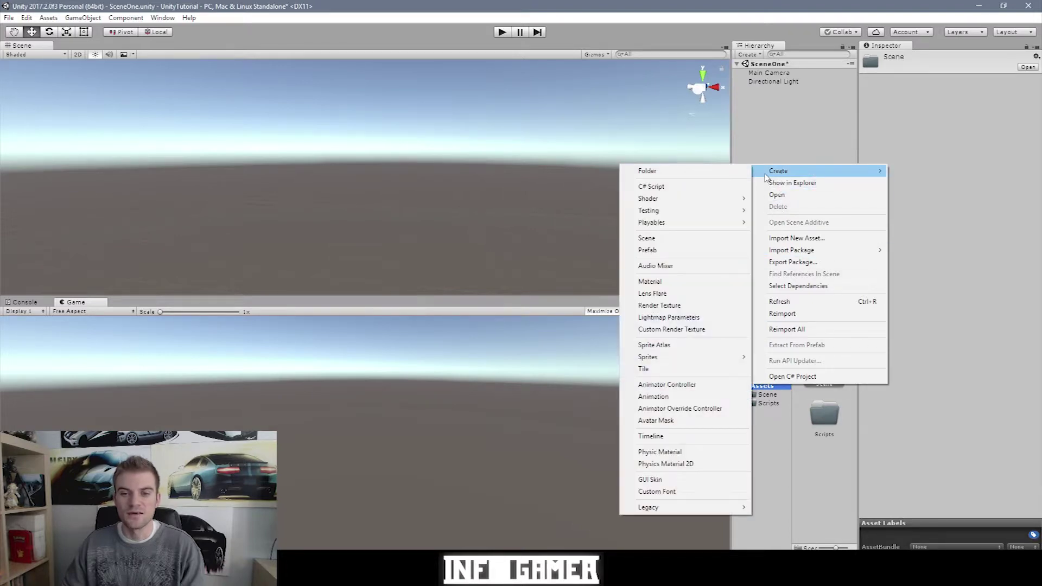
left_click(745, 154)
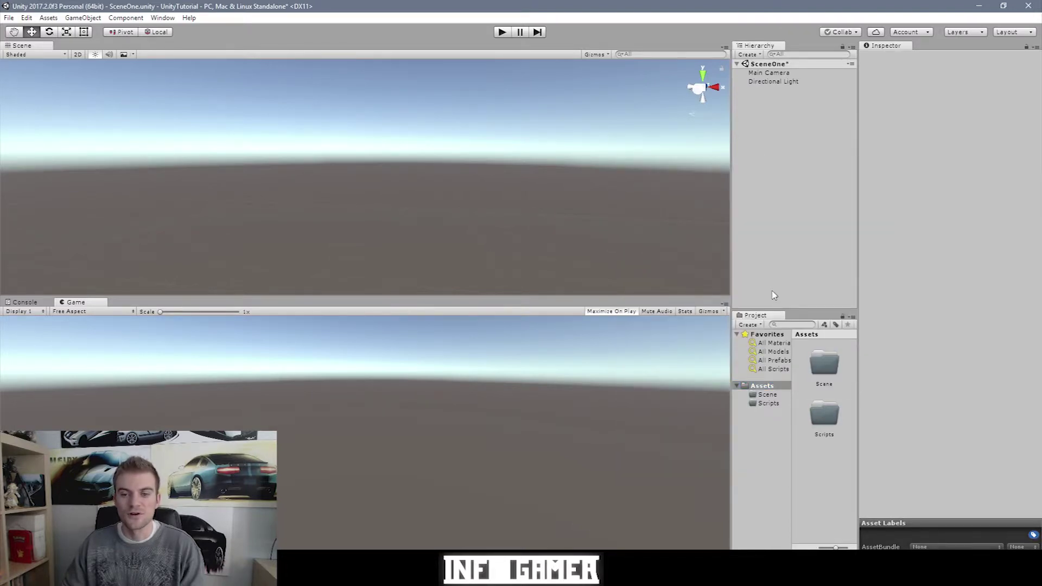
left_click(757, 325)
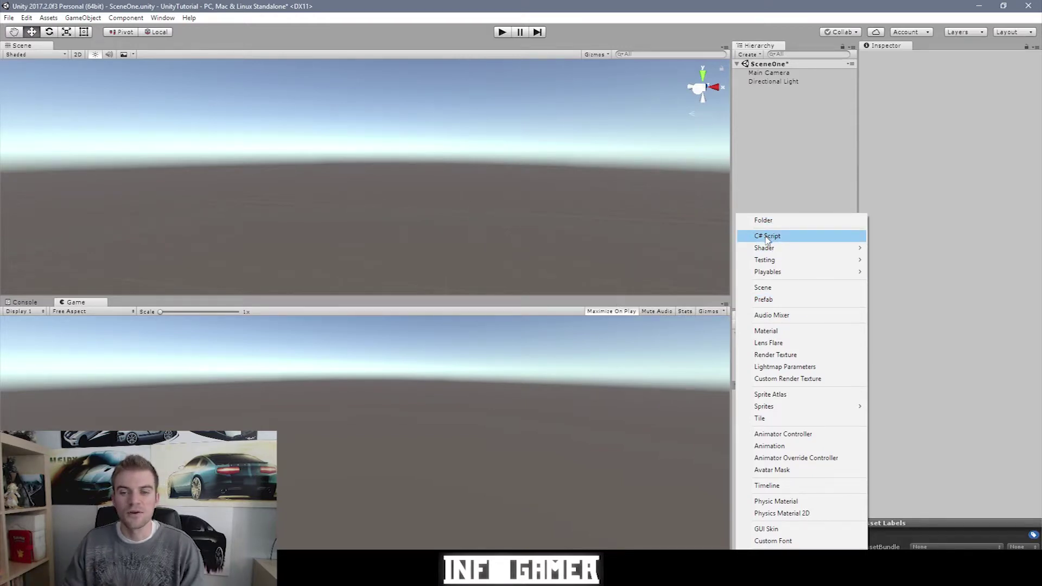
Step: Create a C# script named Test inside the Scripts folder
left_click(767, 193)
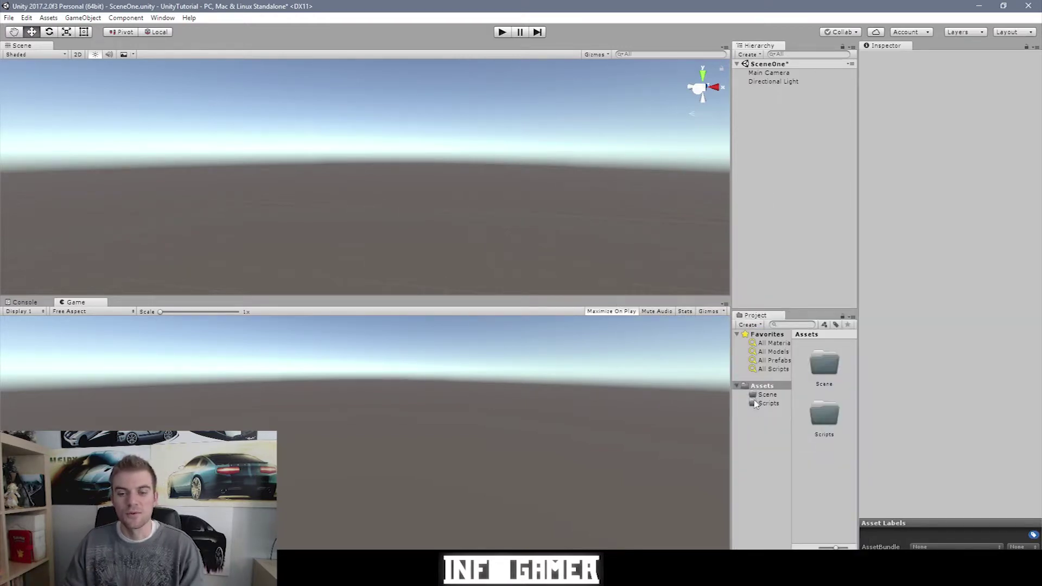
left_click(765, 404)
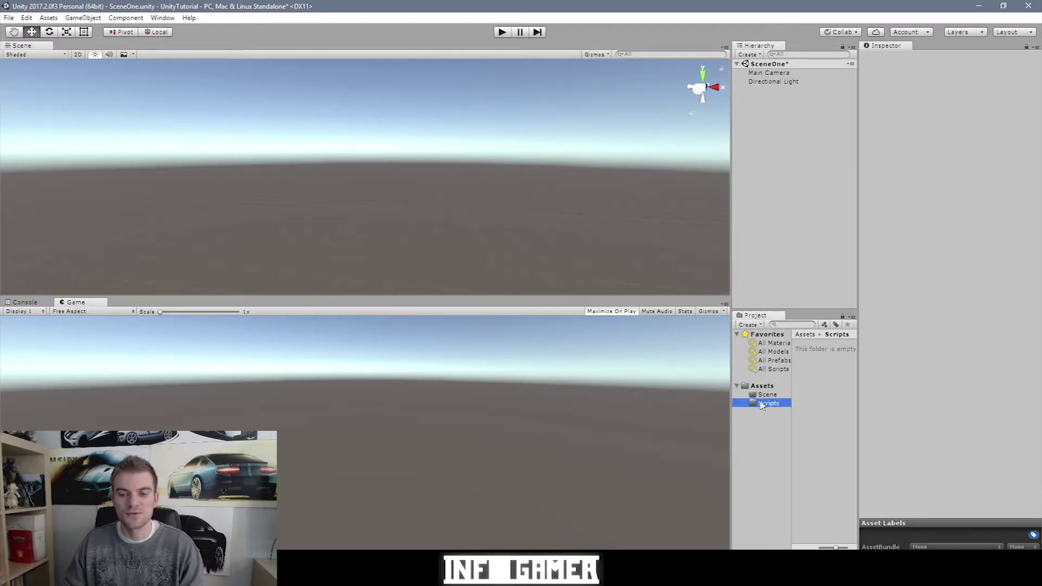
left_click(755, 325)
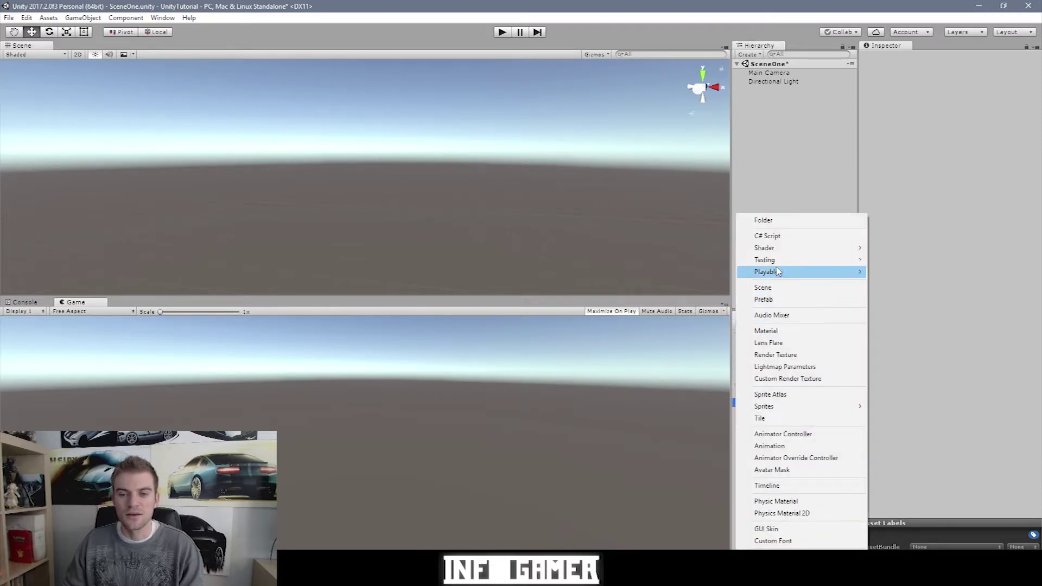
left_click(780, 237)
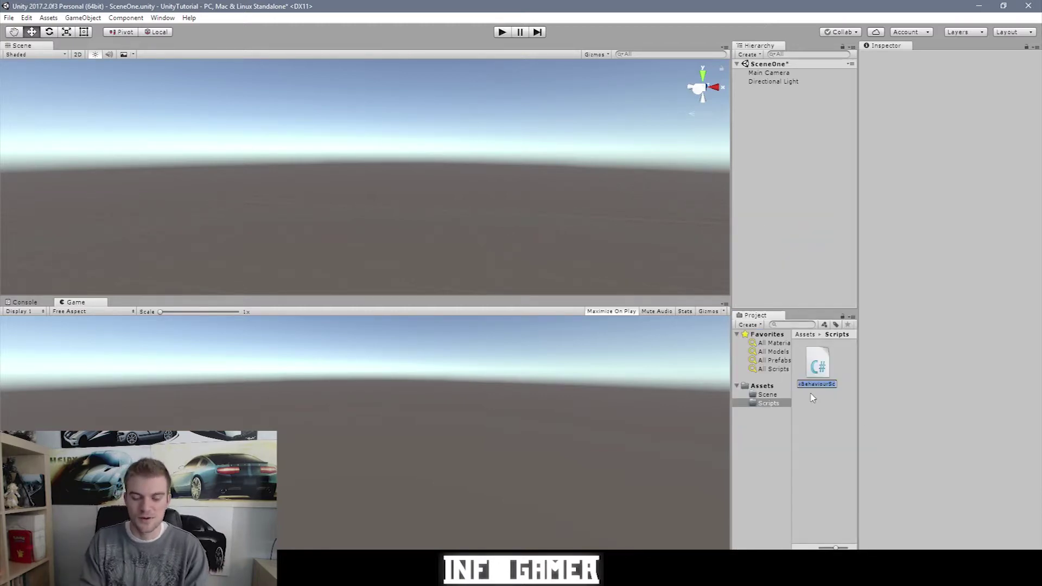
type("Test")
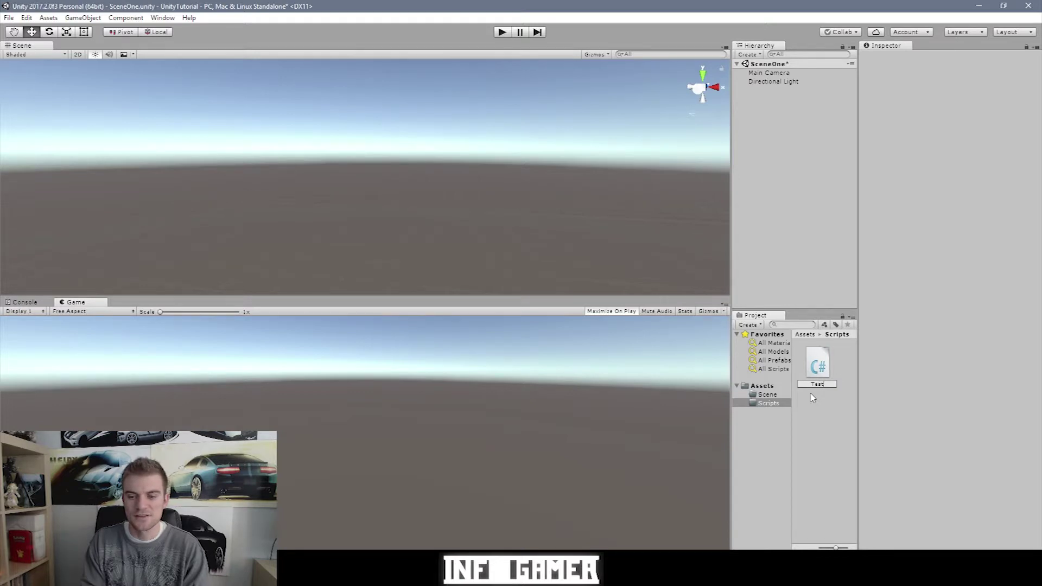
key("Return")
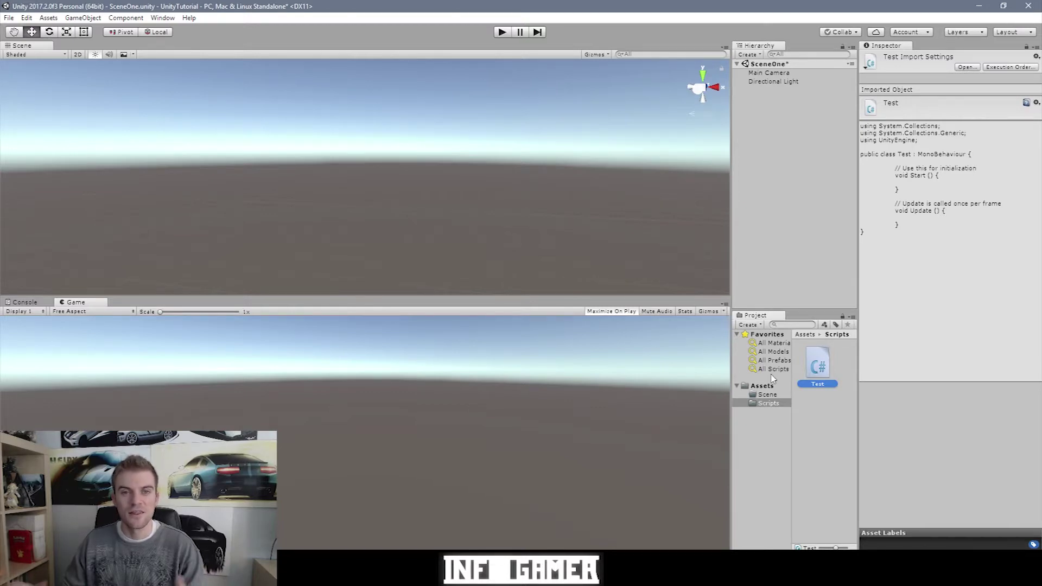
left_click(767, 403)
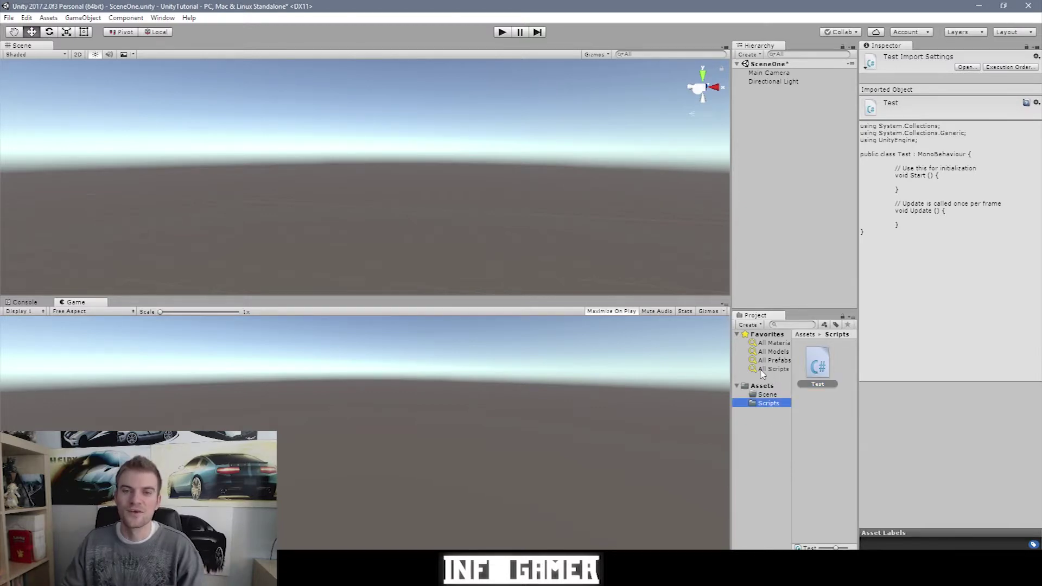
left_click(756, 324)
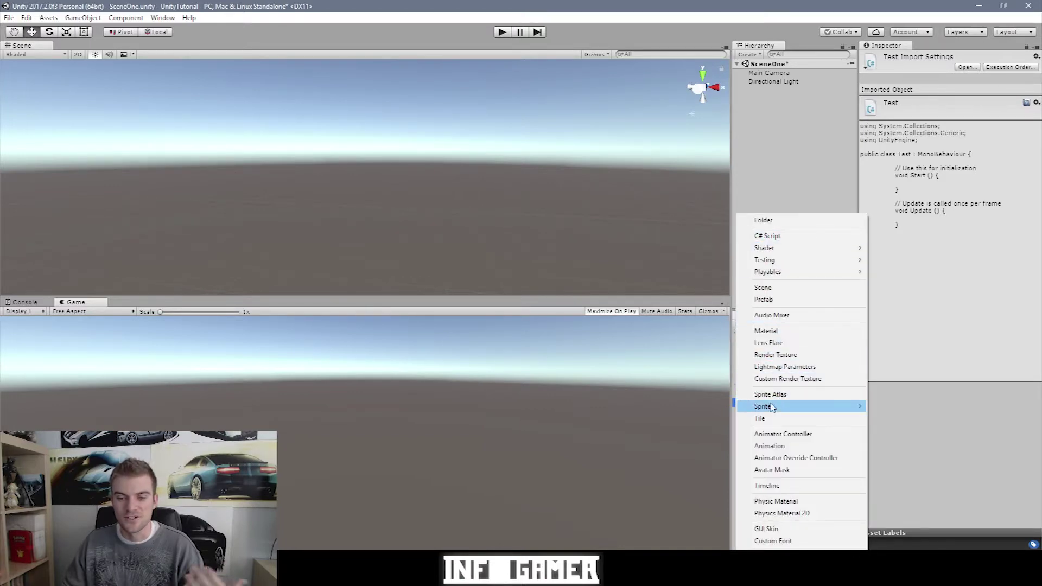
mouse_move(768, 408)
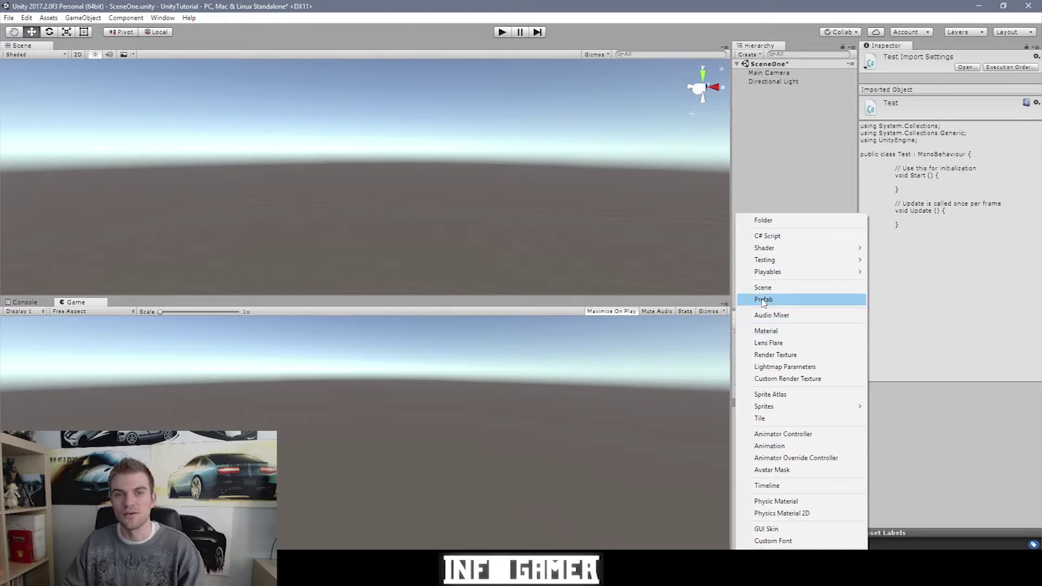
left_click(689, 304)
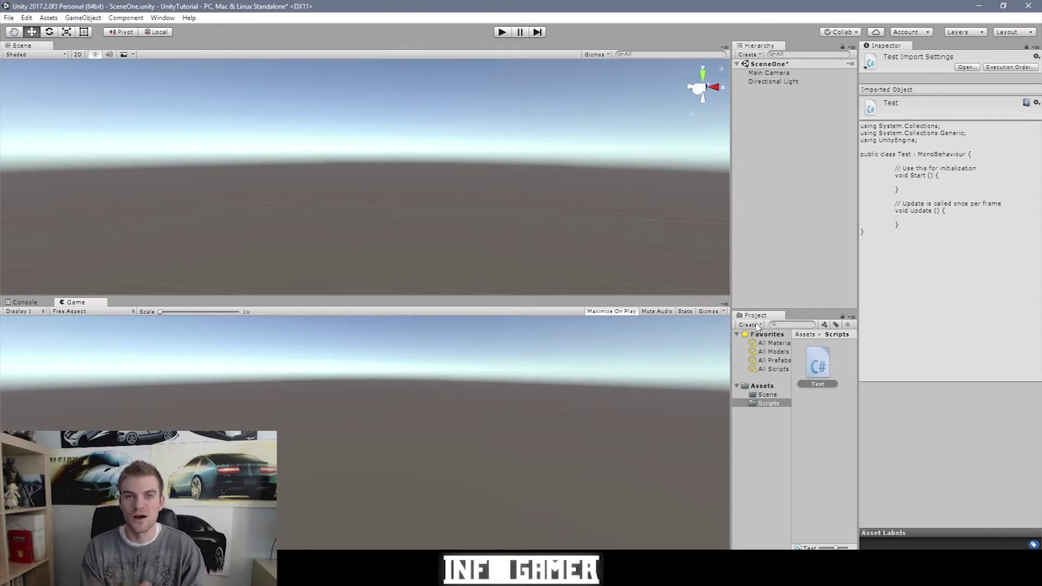
left_click(763, 422)
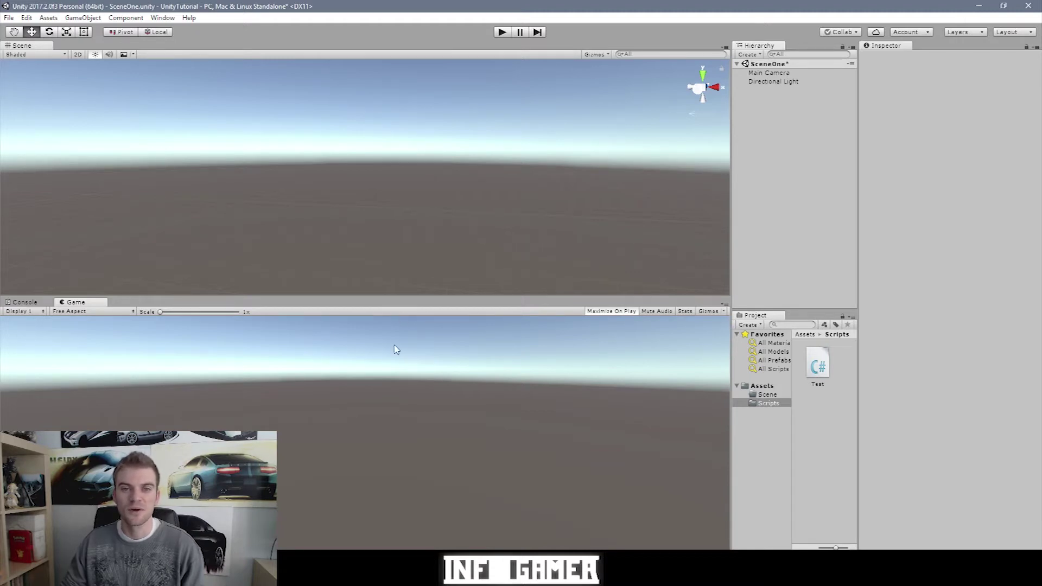
Step: Drag ChefGuiseppeBake.fbx from the Models window into Unity's Assets folder
key("alt+Tab")
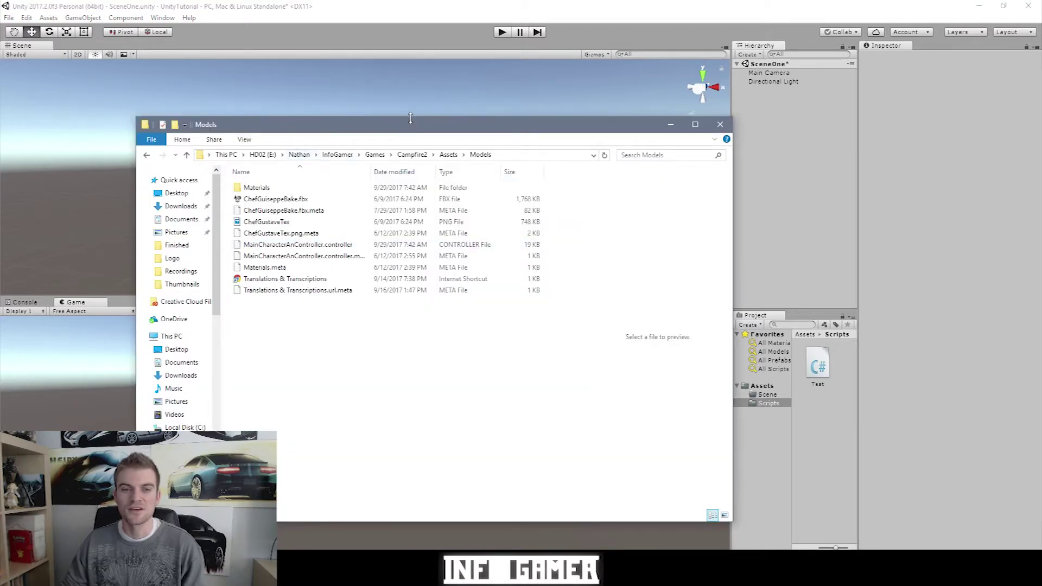
left_click_drag(412, 127, 305, 102)
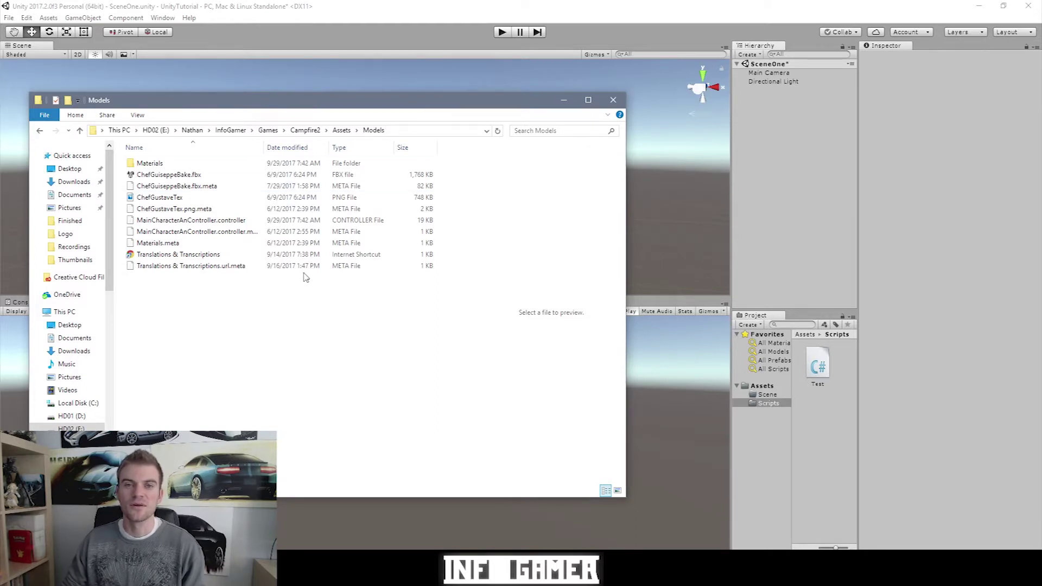
left_click(201, 179)
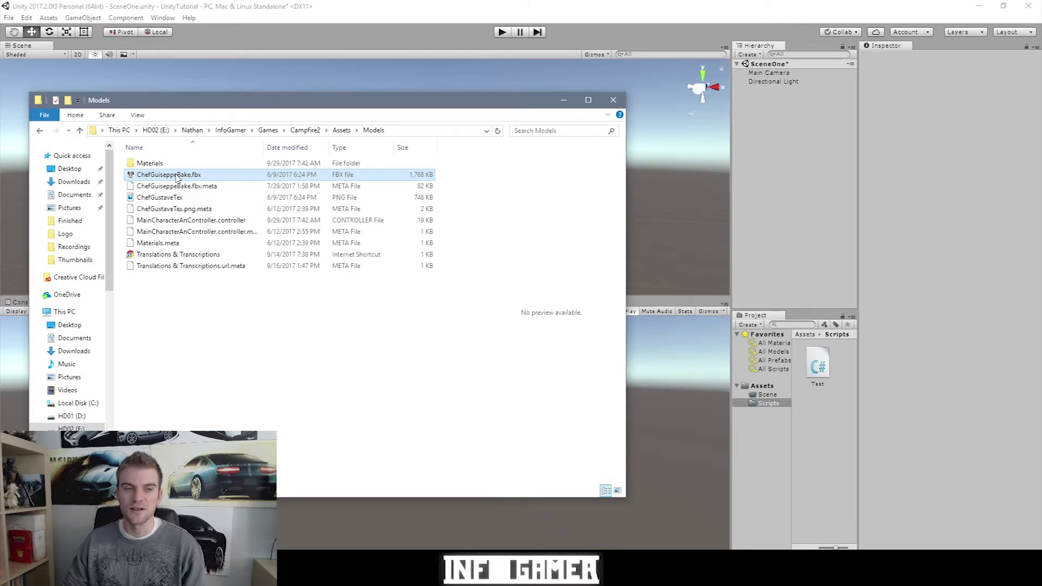
left_click_drag(176, 179, 761, 389)
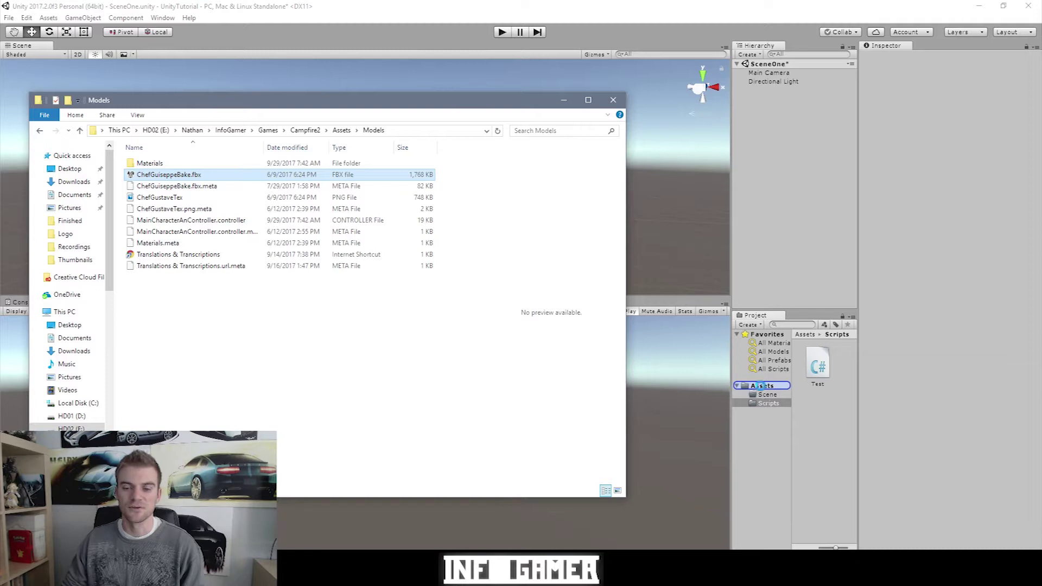
Step: Inspect ChefGuiseppeBake's import settings and front-view preview, then deselect it in Assets
left_click(757, 453)
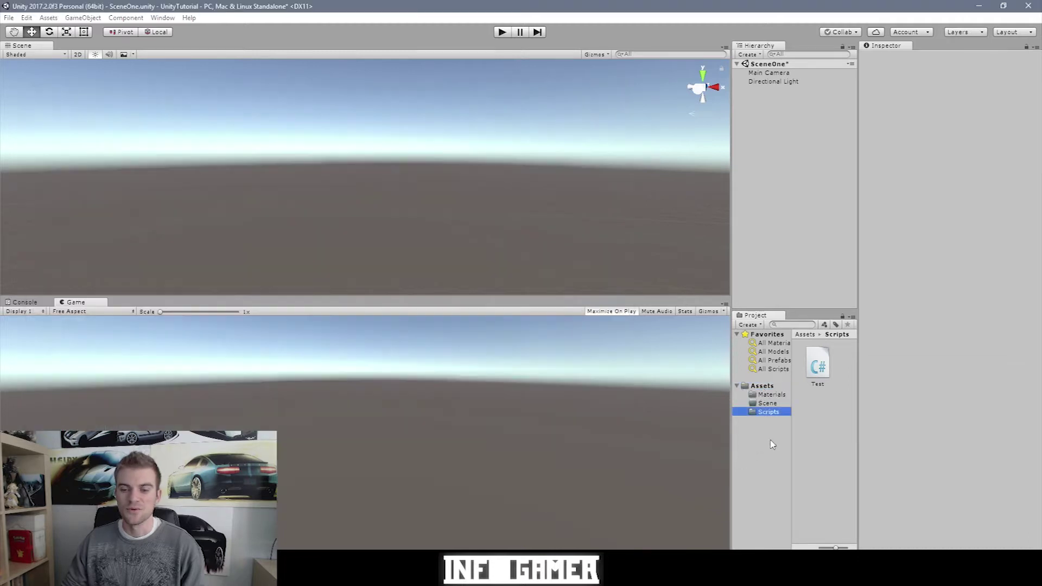
left_click(762, 385)
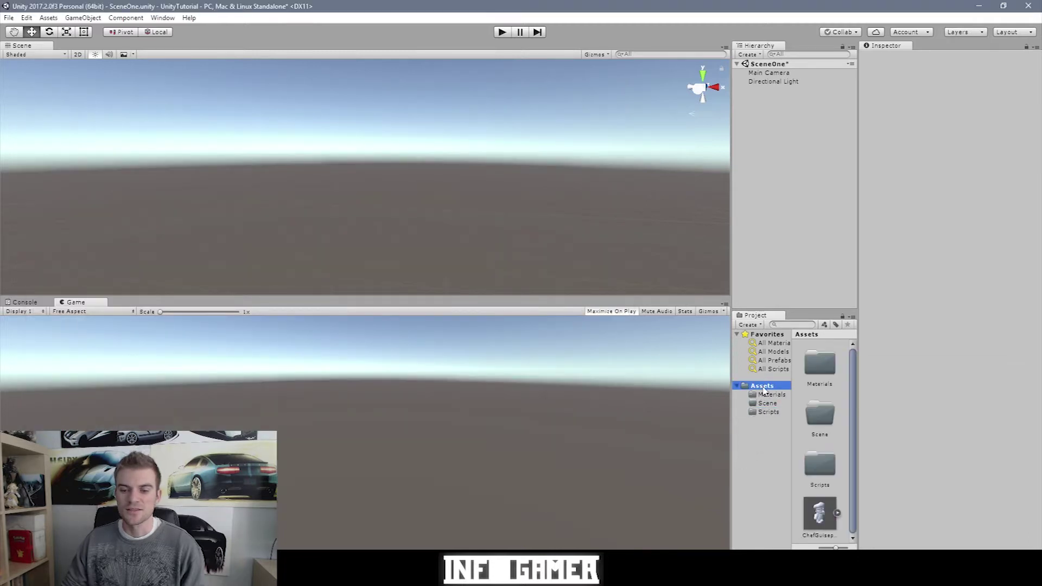
left_click(818, 514)
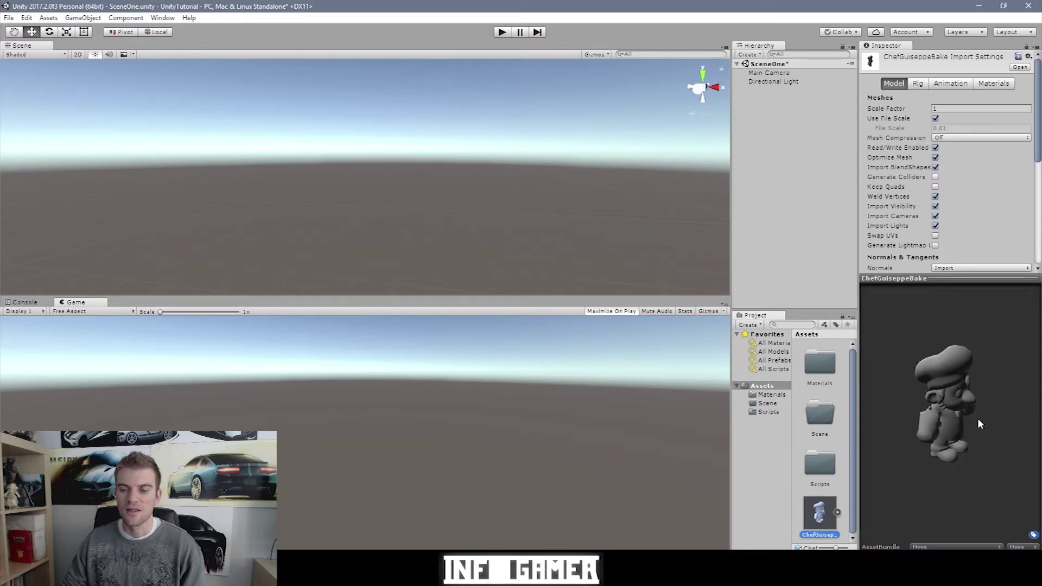
left_click_drag(959, 433, 854, 367)
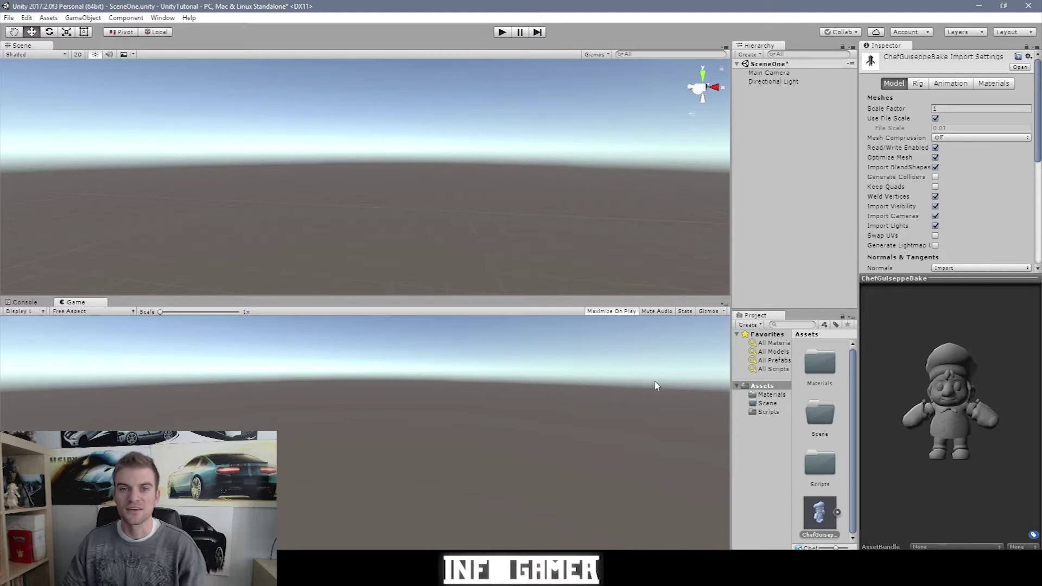
left_click(764, 385)
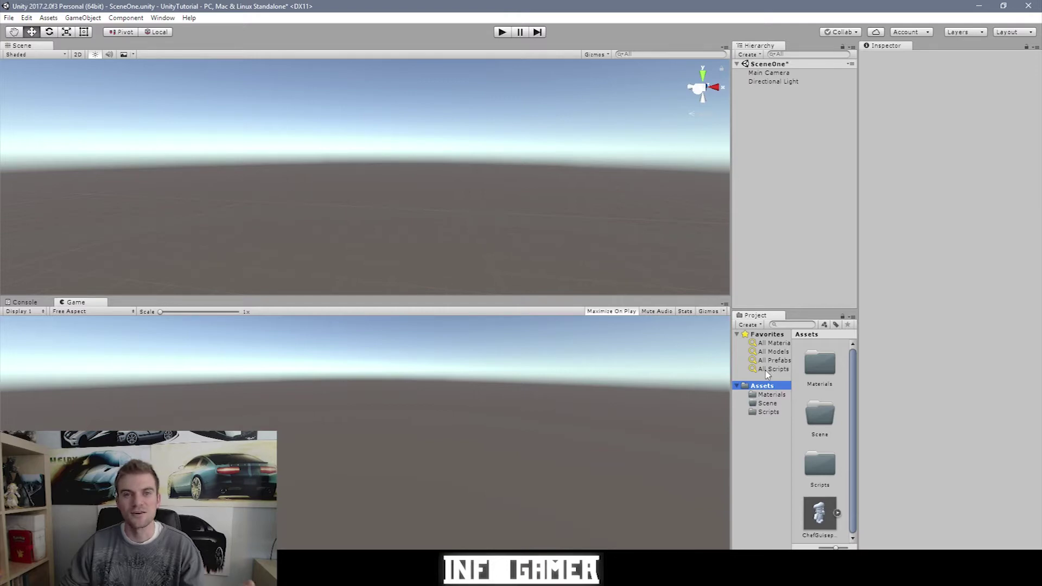
left_click(775, 344)
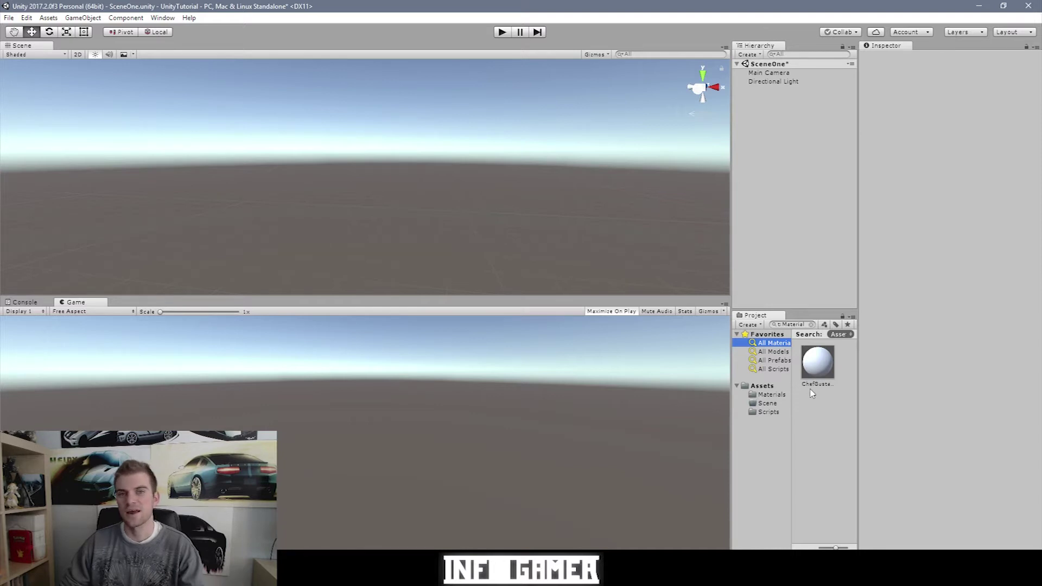
left_click(762, 353)
left_click(763, 361)
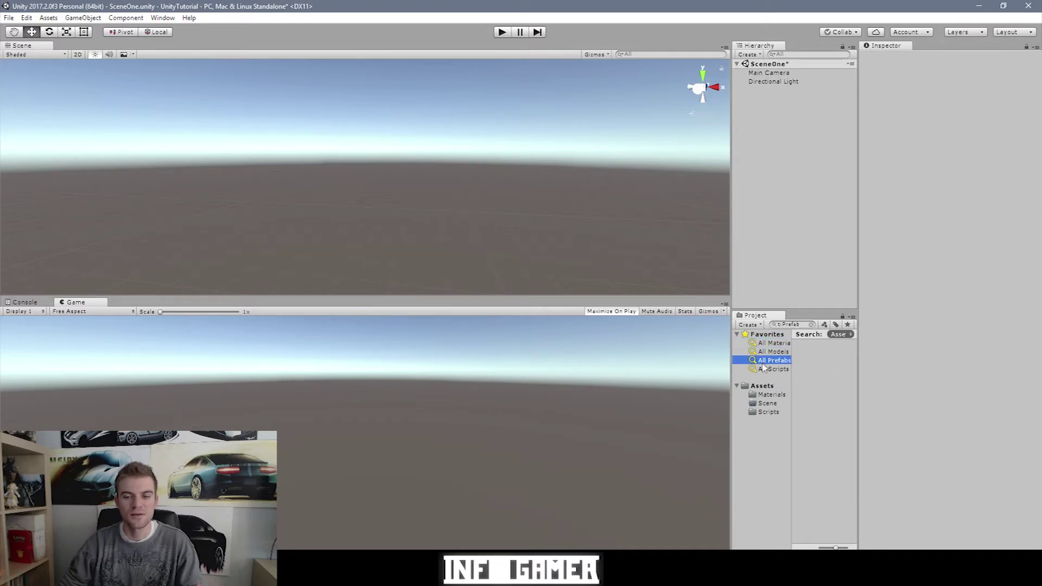
left_click(764, 370)
key("Down")
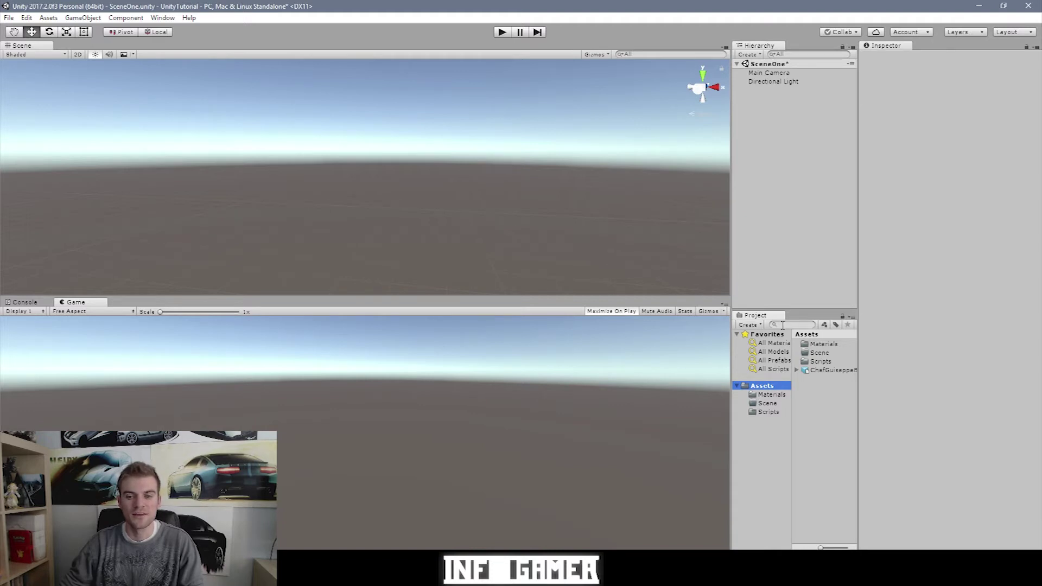
left_click(783, 324)
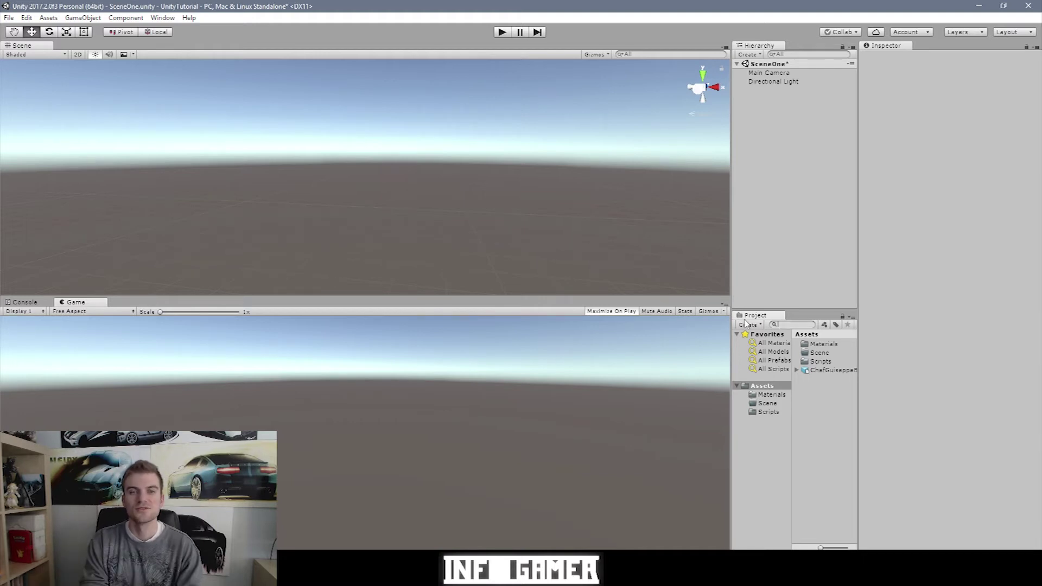
Step: Search the project for 'che' and filter the results by type to Model
type("chef")
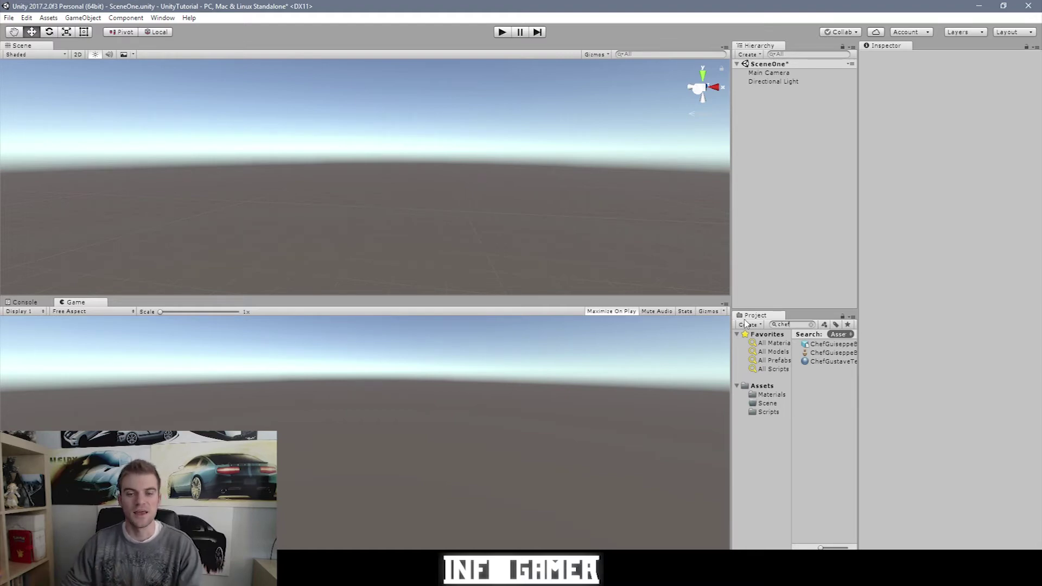
left_click(832, 353)
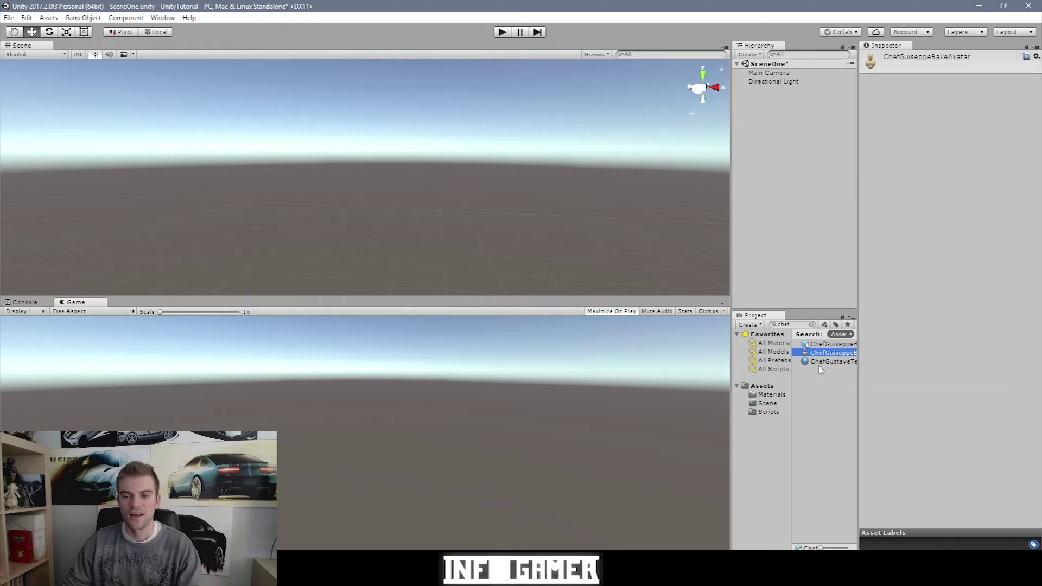
left_click(817, 363)
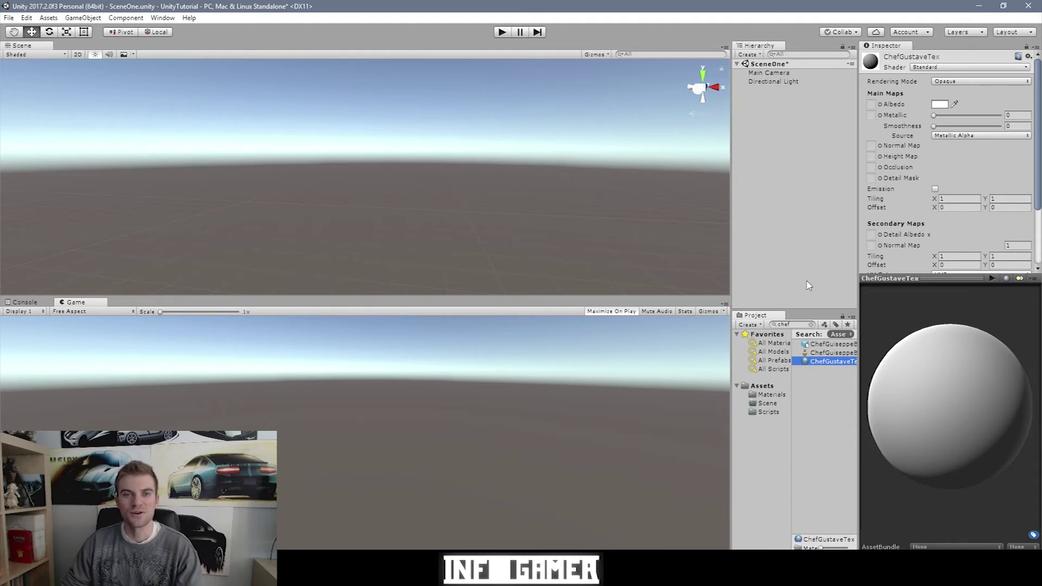
left_click(826, 325)
left_click(825, 325)
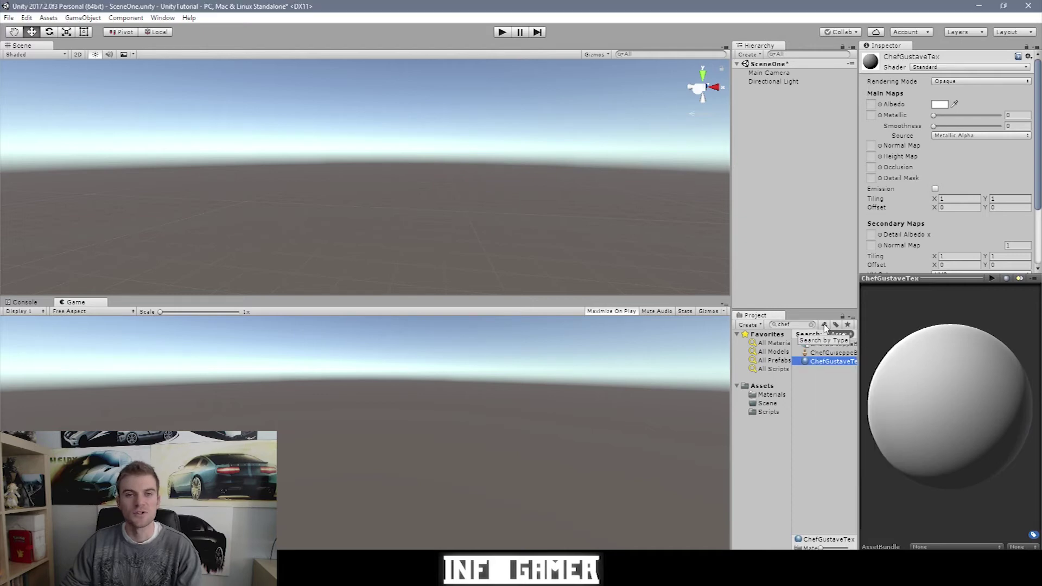
left_click(825, 325)
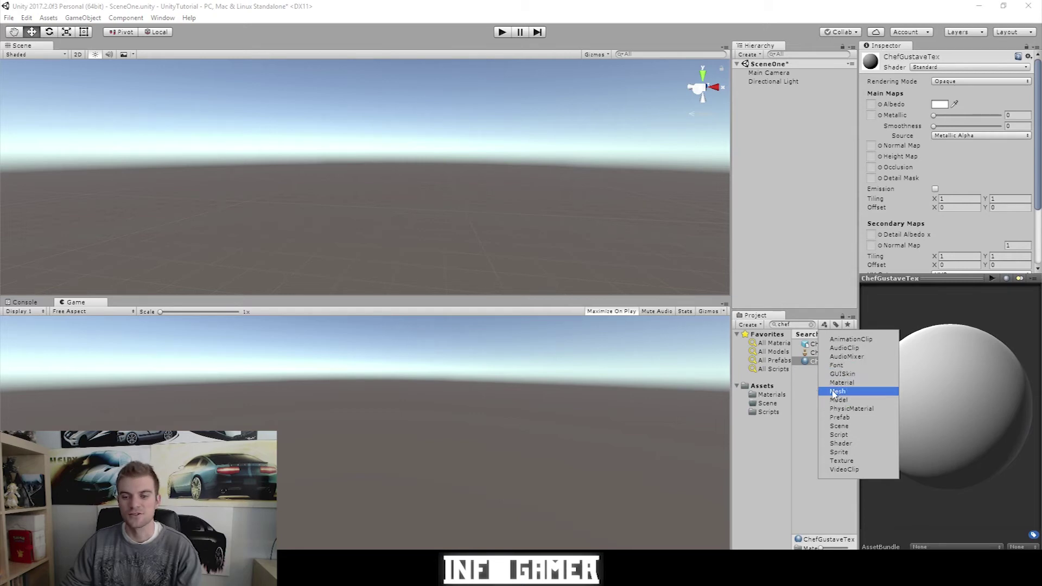
left_click(834, 391)
left_click(833, 400)
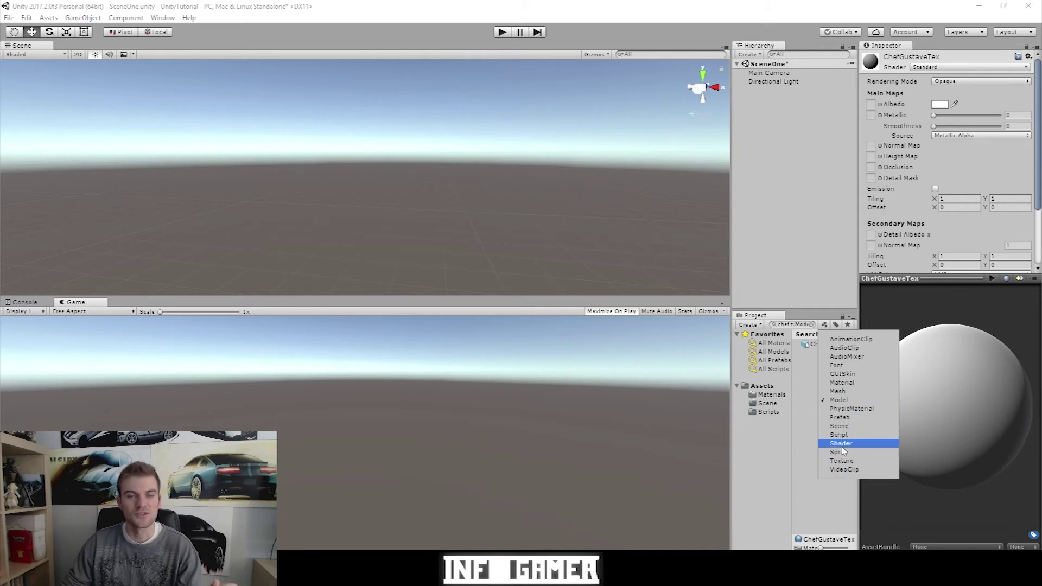
left_click(830, 343)
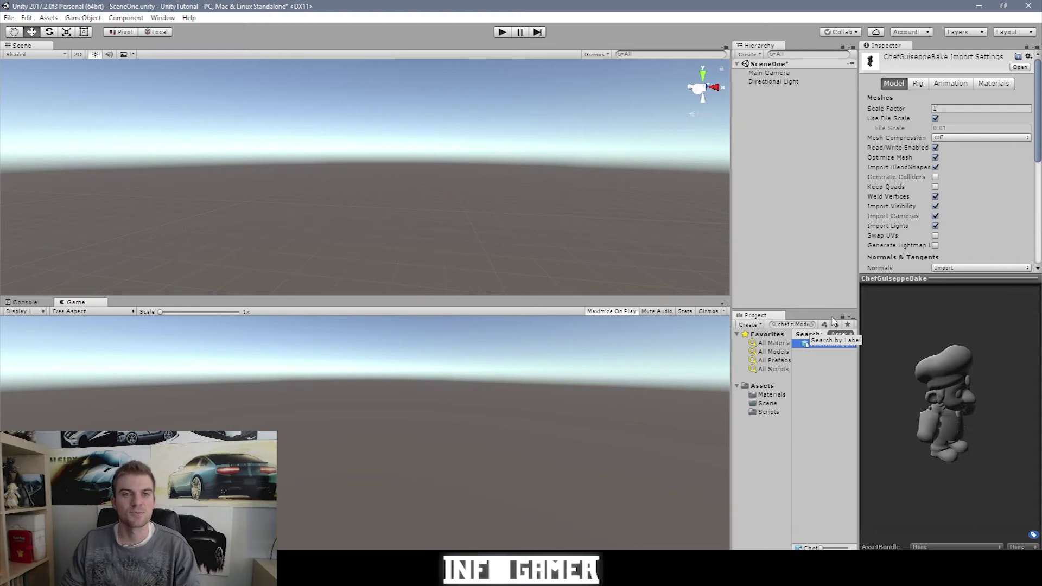
Step: Check the label filter, clear it, and save a 'chef' search as a favorite
left_click(835, 324)
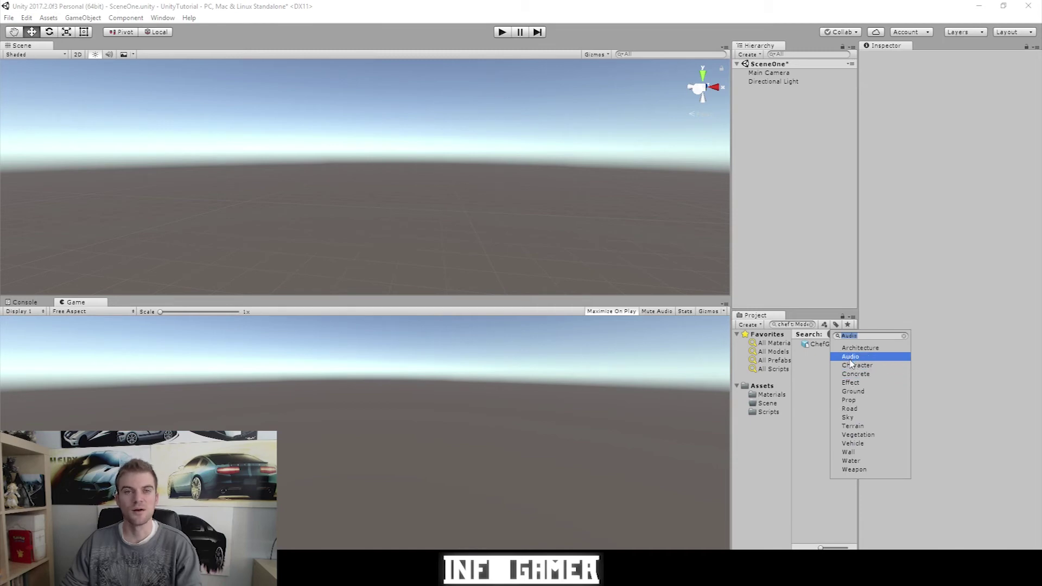
key("Escape")
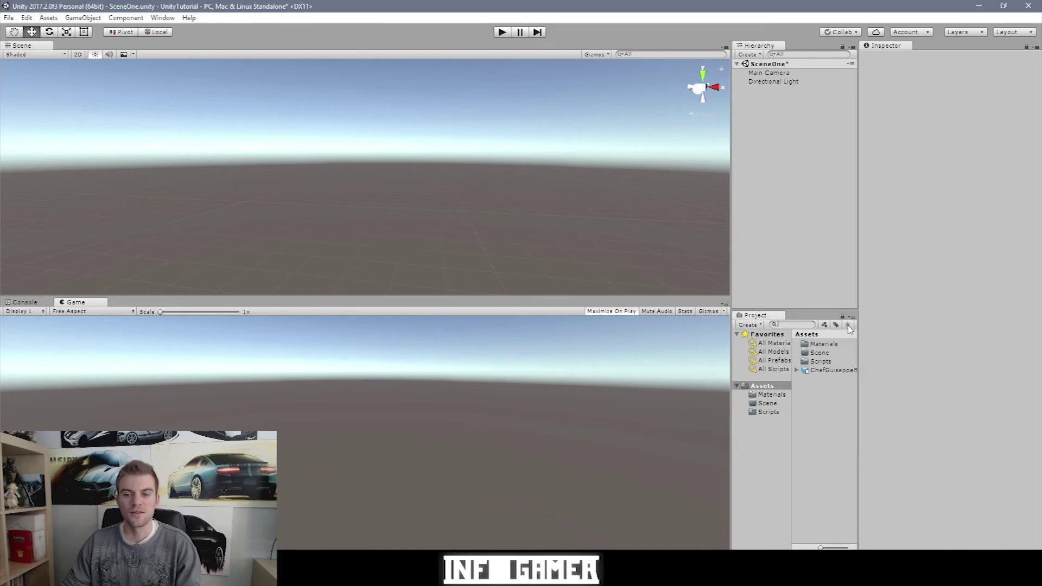
left_click(788, 323)
type("che")
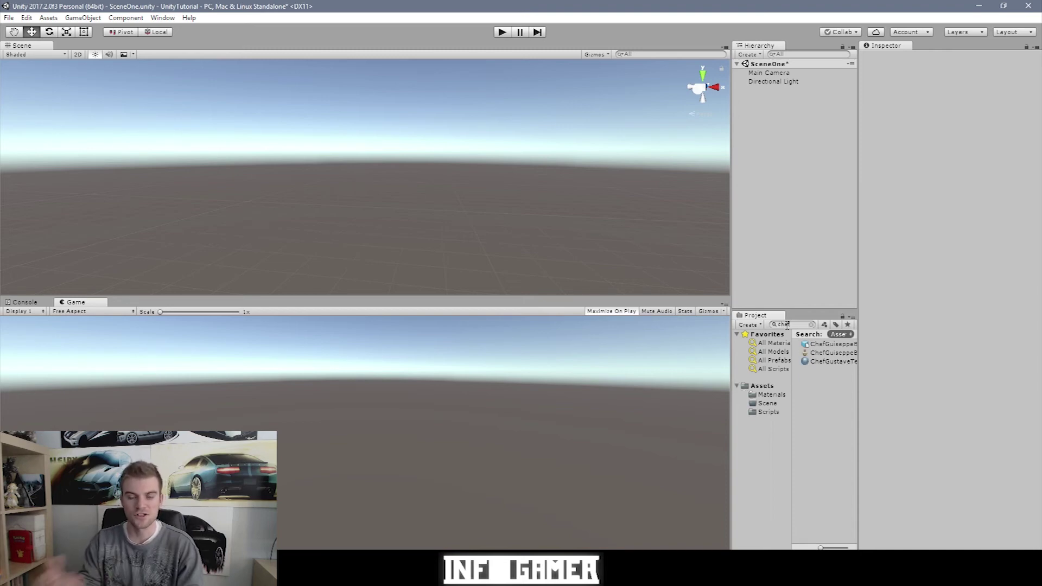
type("f")
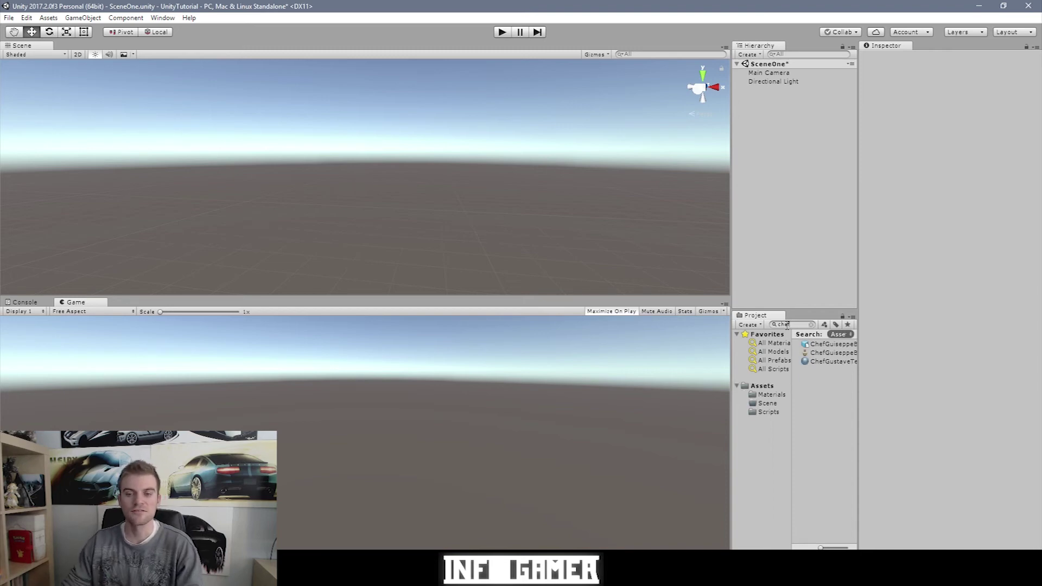
left_click(848, 324)
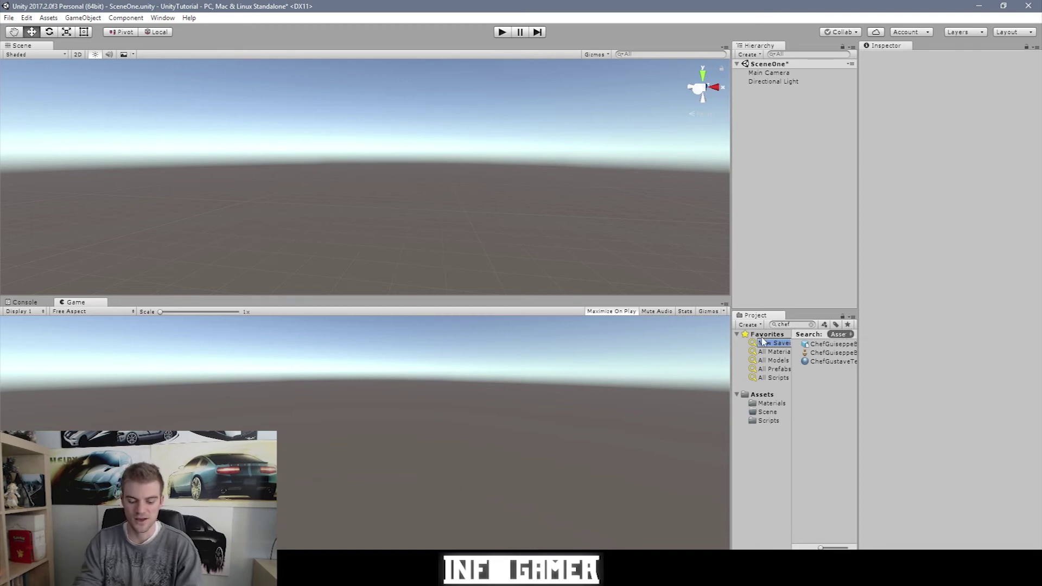
Step: Rename the saved search to 'chef' and run it to list the three Chef assets
key("BackSpace")
type("chef")
key("Return")
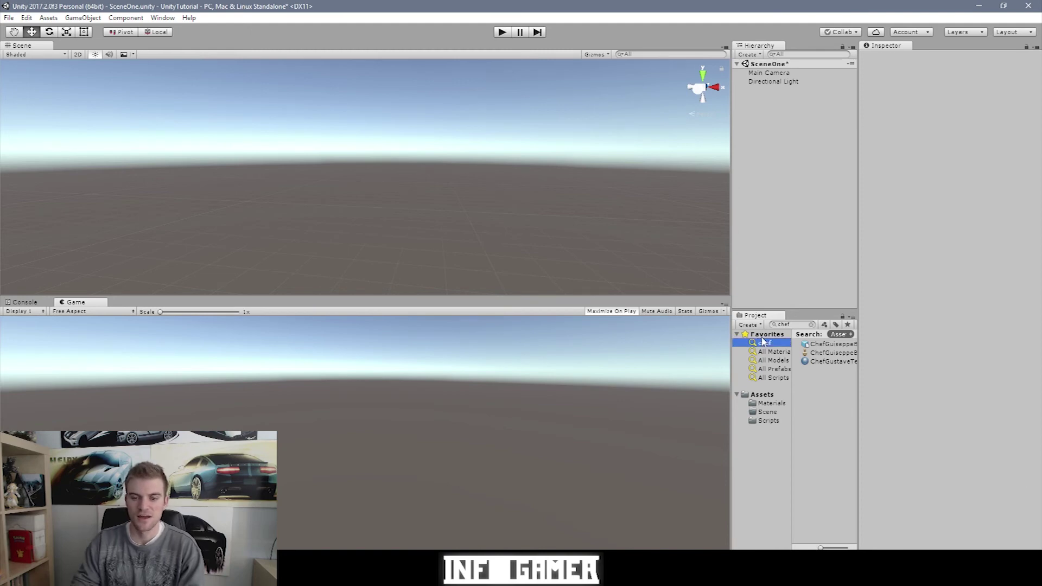
left_click(761, 395)
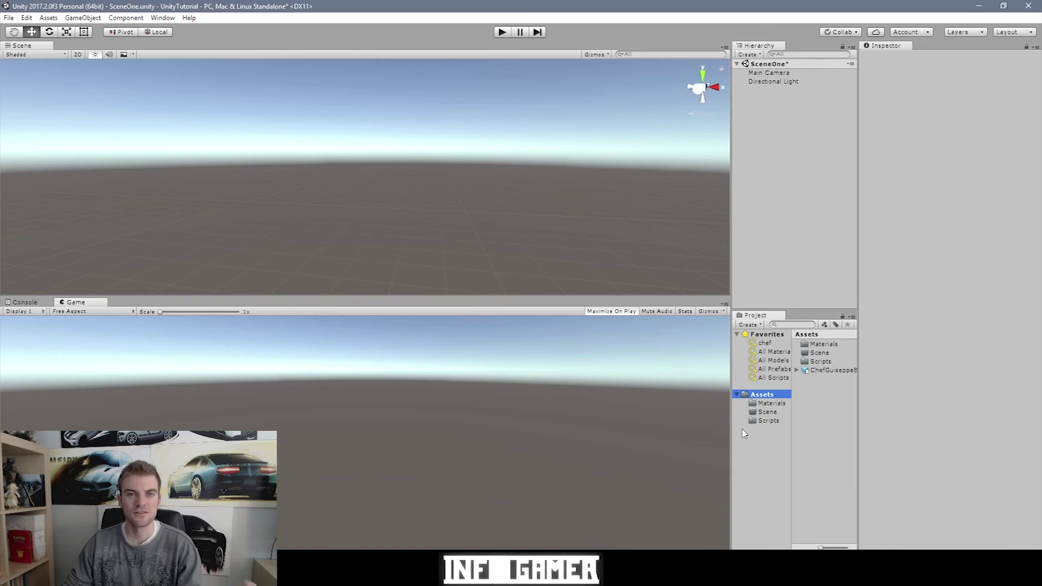
left_click(763, 345)
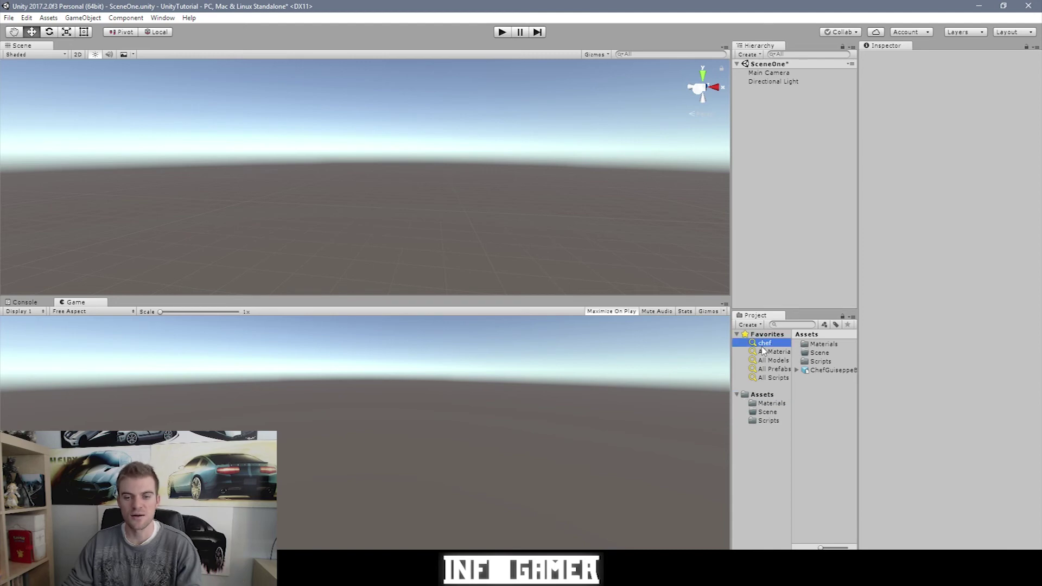